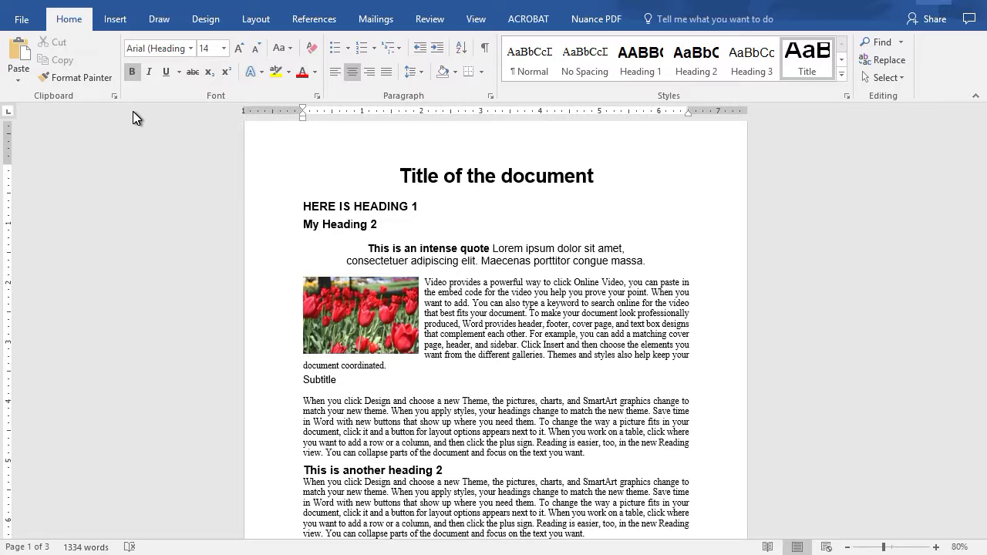
# - Switch the document from Print Layout to Web Layout so text fills the window width
pyautogui.click(478, 22)
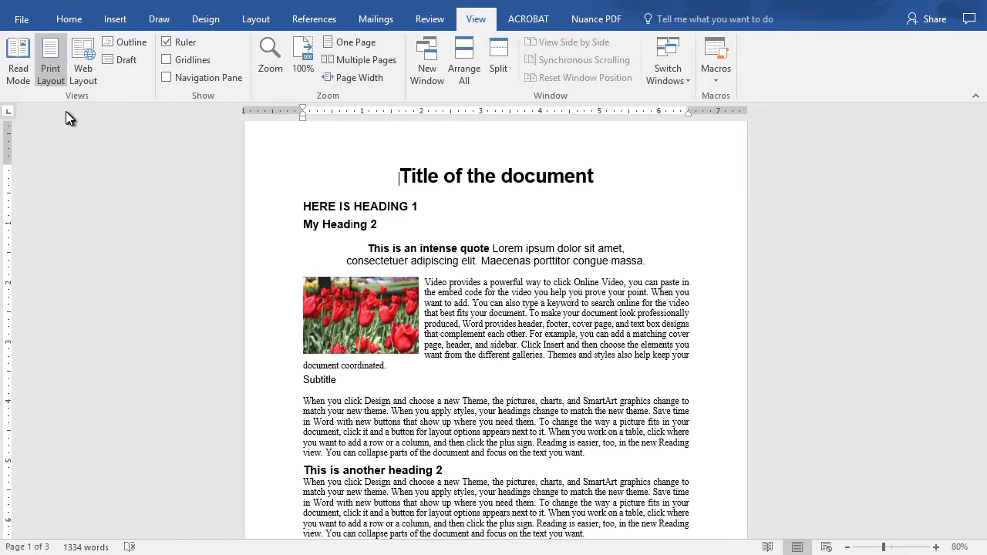
pyautogui.click(47, 77)
pyautogui.scroll(-3, 189, 224)
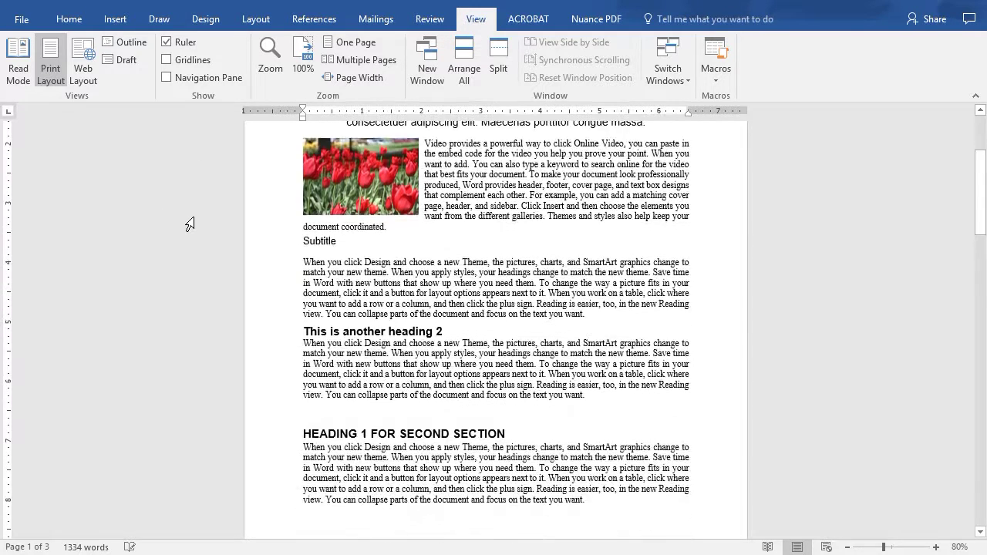
pyautogui.scroll(3, 189, 223)
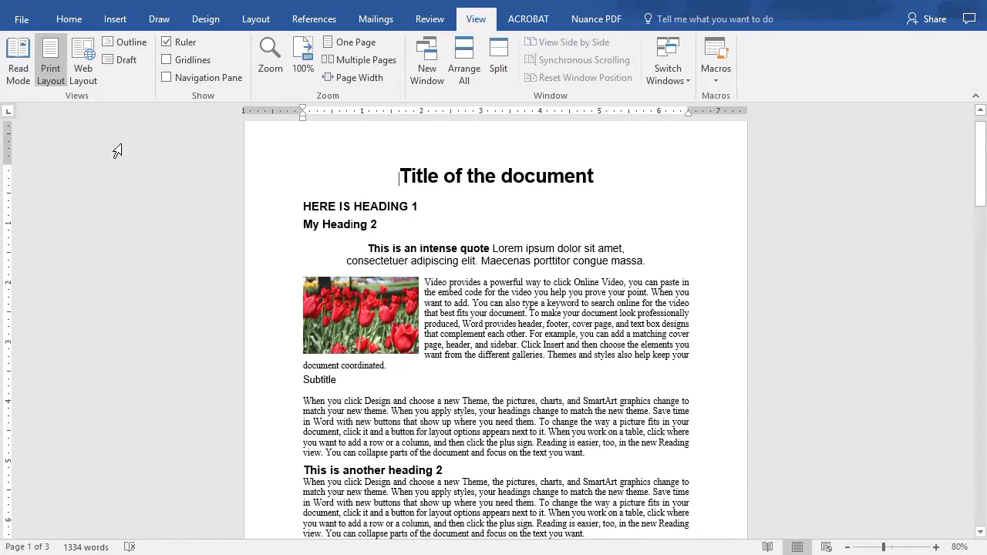
pyautogui.click(84, 73)
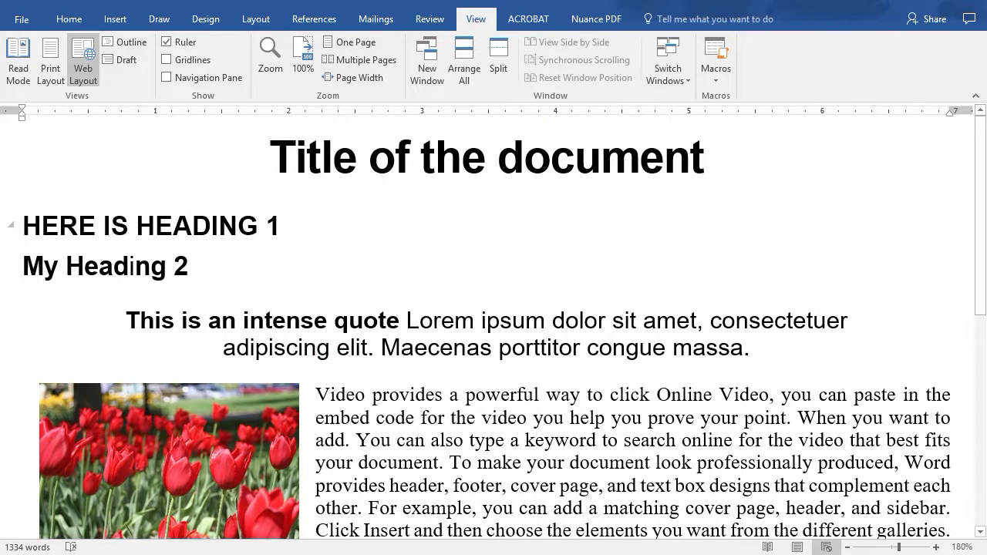
# - Scroll through the Web Layout view, then return the document to Print Layout at 80% zoom
pyautogui.scroll(-15, 418, 203)
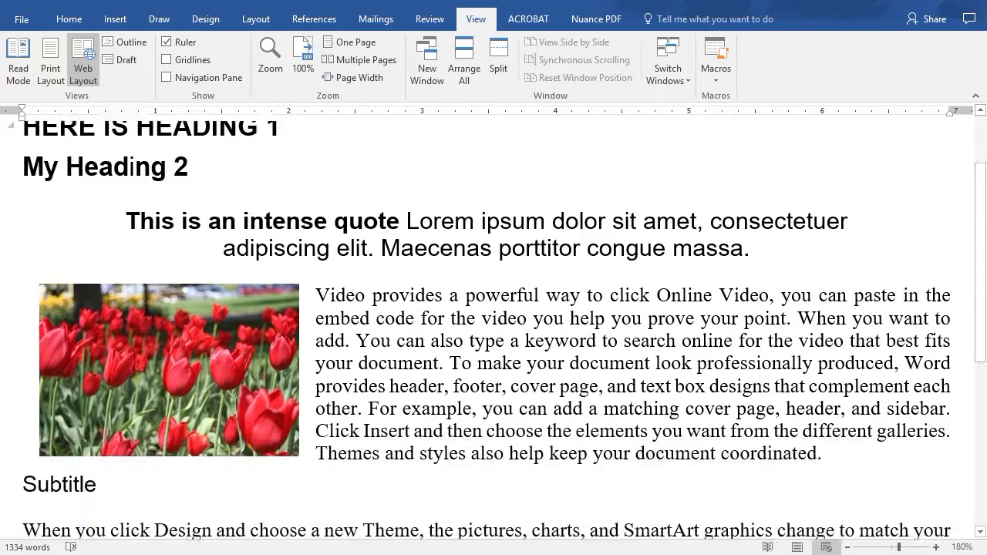
pyautogui.scroll(-5, 493, 329)
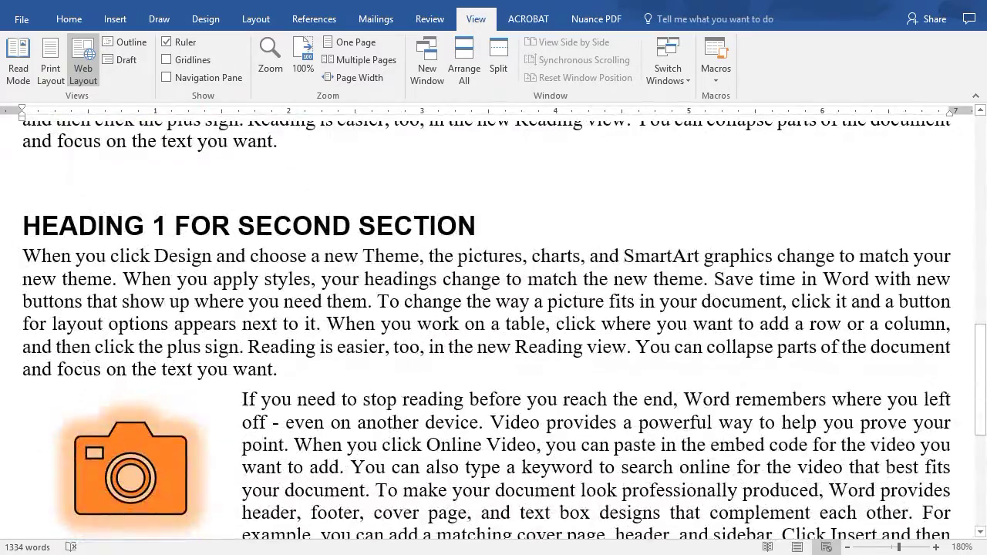
pyautogui.scroll(20, 415, 199)
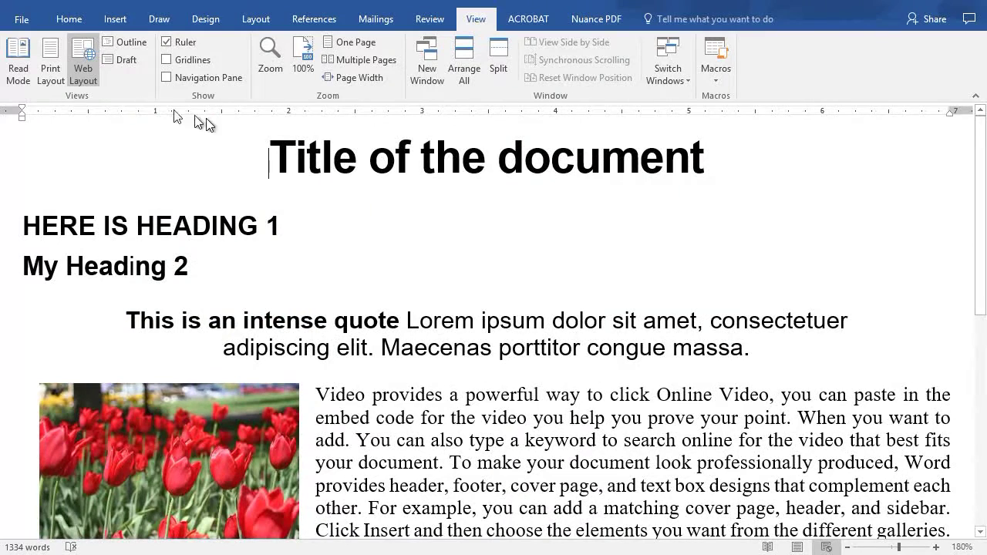
pyautogui.click(51, 65)
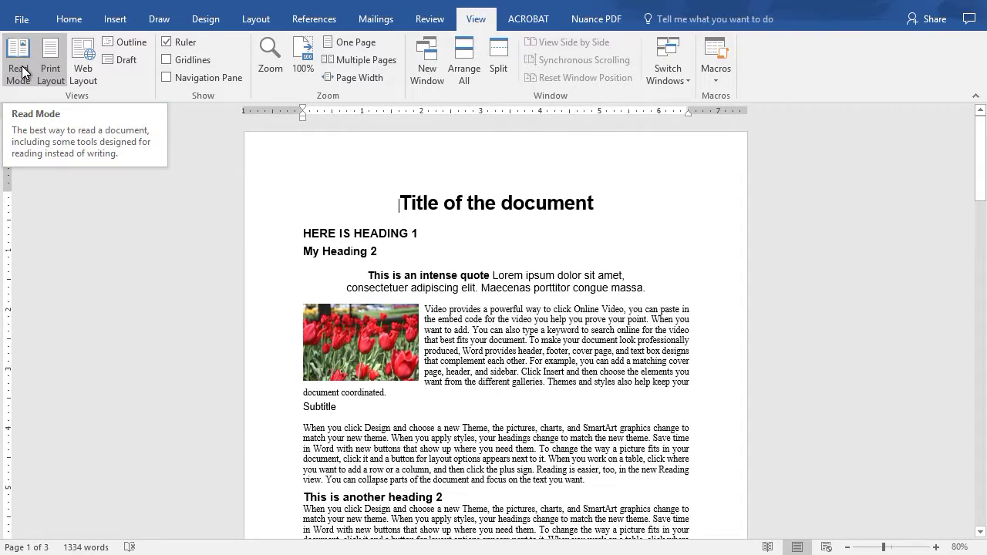
pyautogui.click(19, 70)
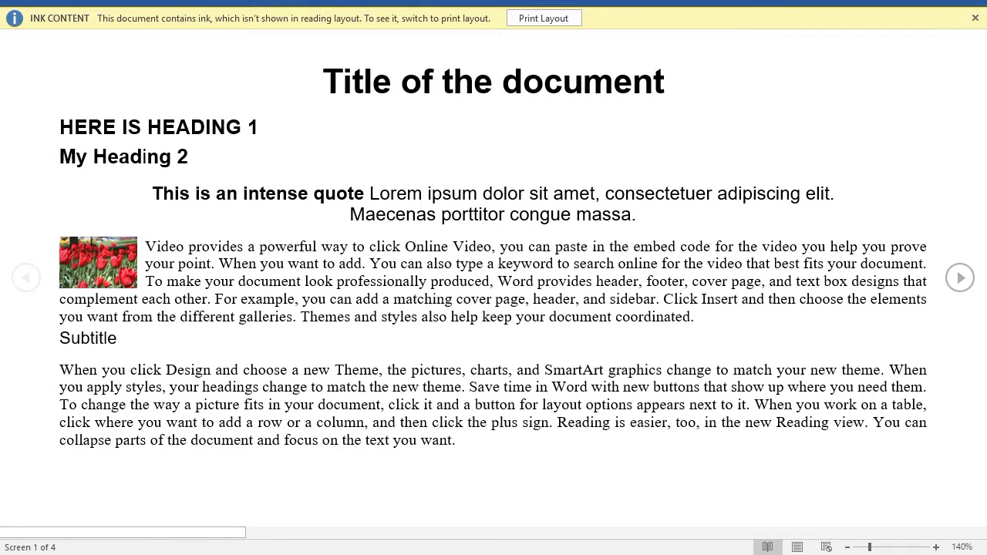
pyautogui.scroll(-3, 493, 308)
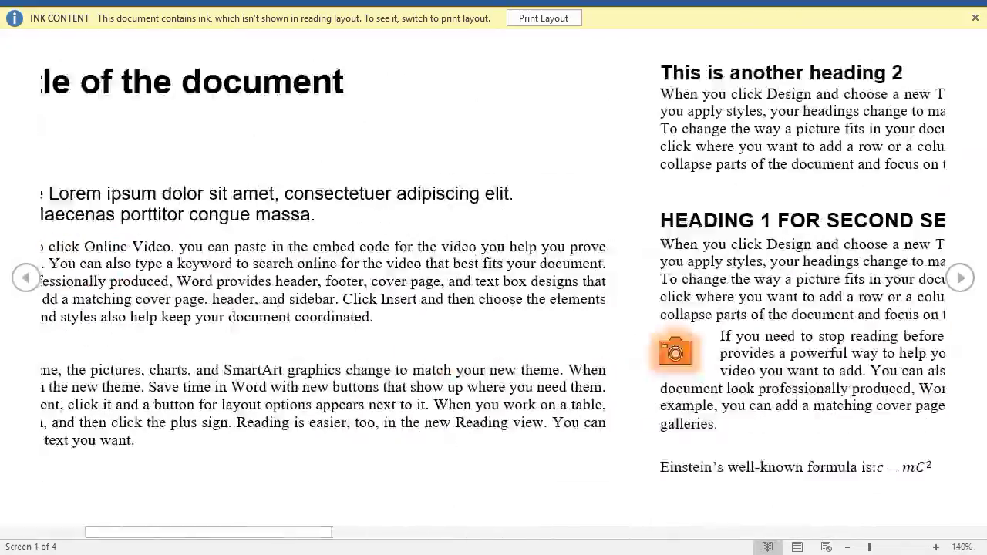
pyautogui.scroll(-6, 494, 309)
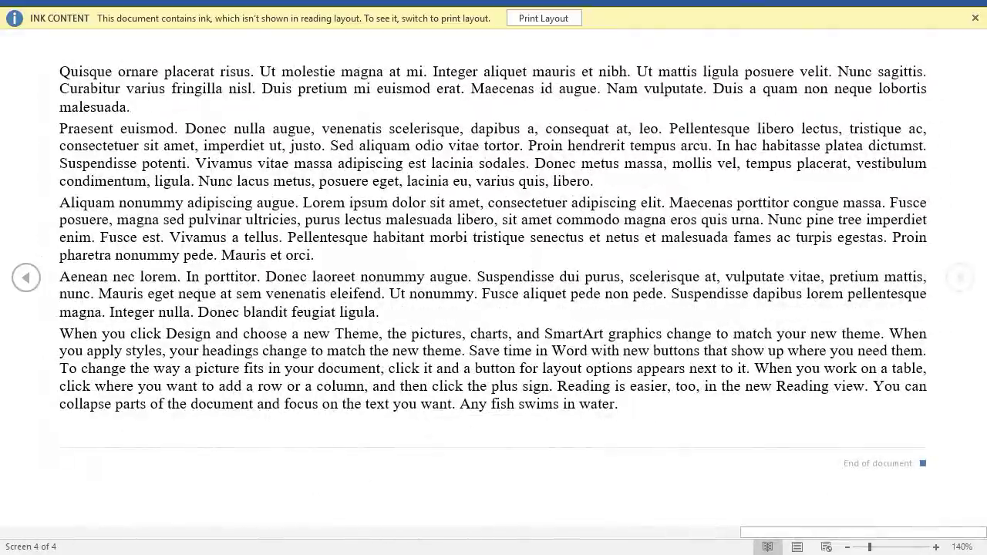
pyautogui.scroll(3, 494, 309)
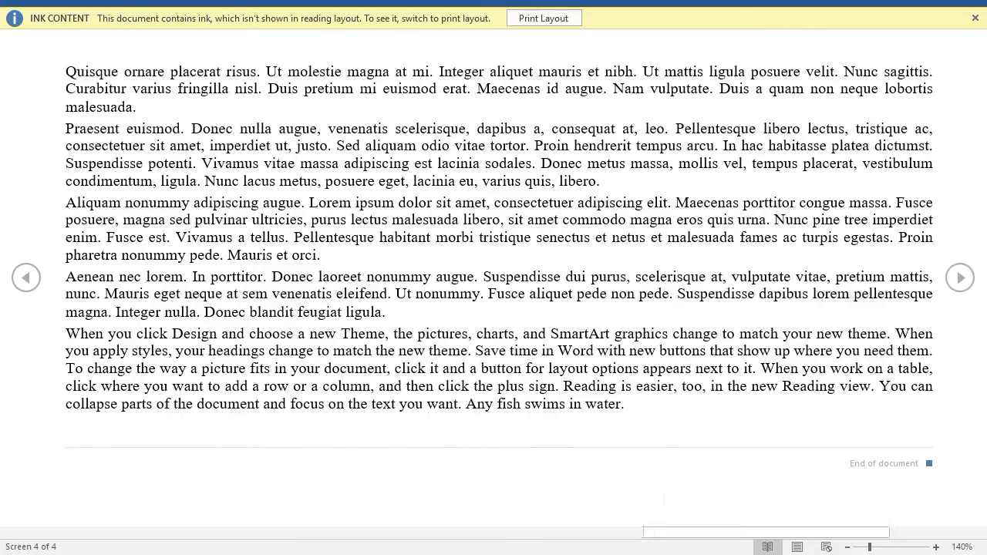
pyautogui.scroll(3, 494, 278)
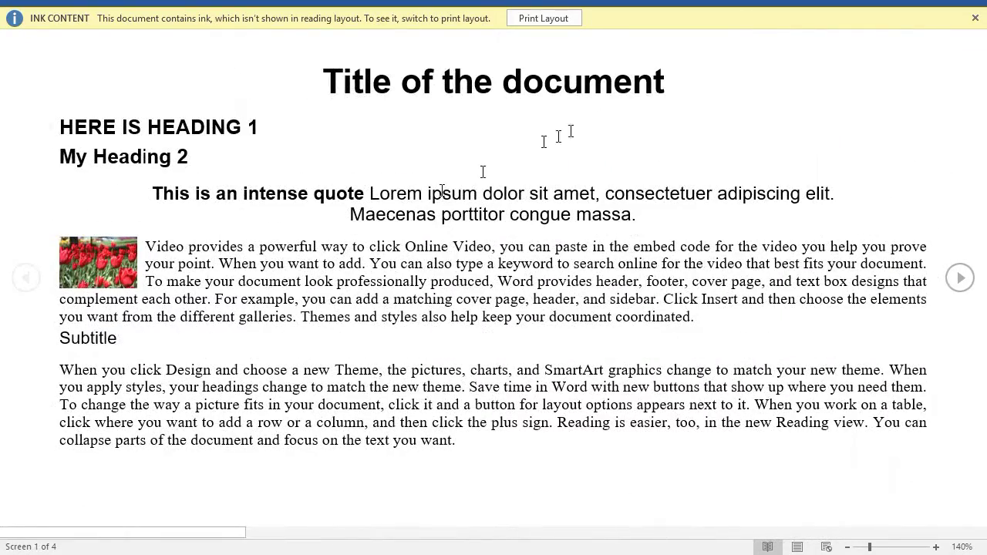
pyautogui.click(570, 20)
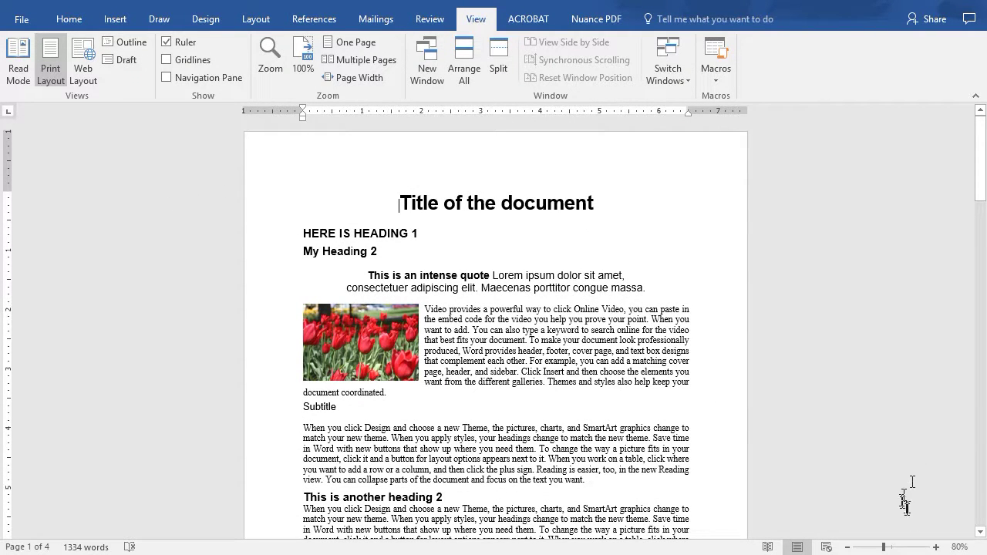
# - Zoom the Print Layout page from 80% to 100% with the status-bar slider
pyautogui.moveTo(887, 546); pyautogui.dragTo(892, 549)
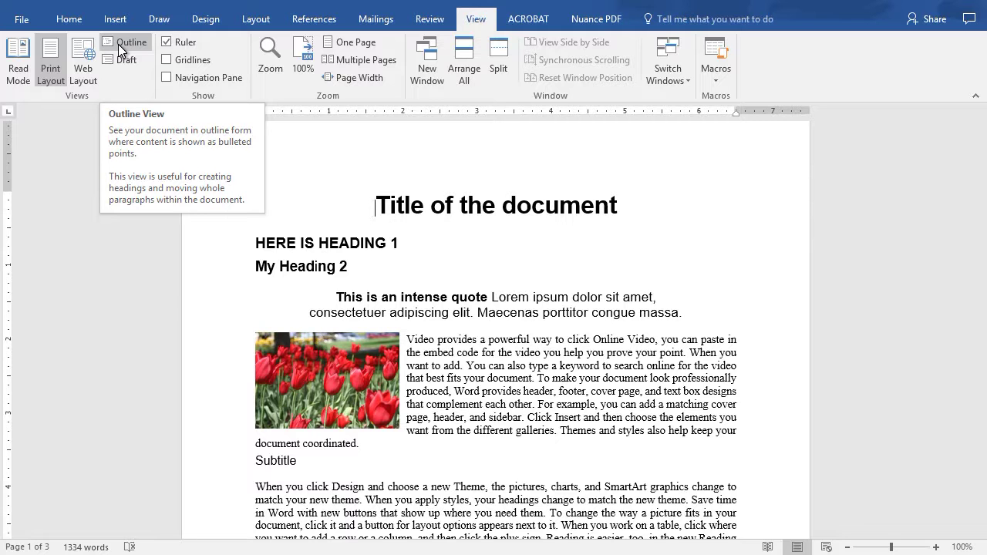
# - Show the document in Outline view, review it top to bottom, and demote the title to Level 3
pyautogui.click(118, 44)
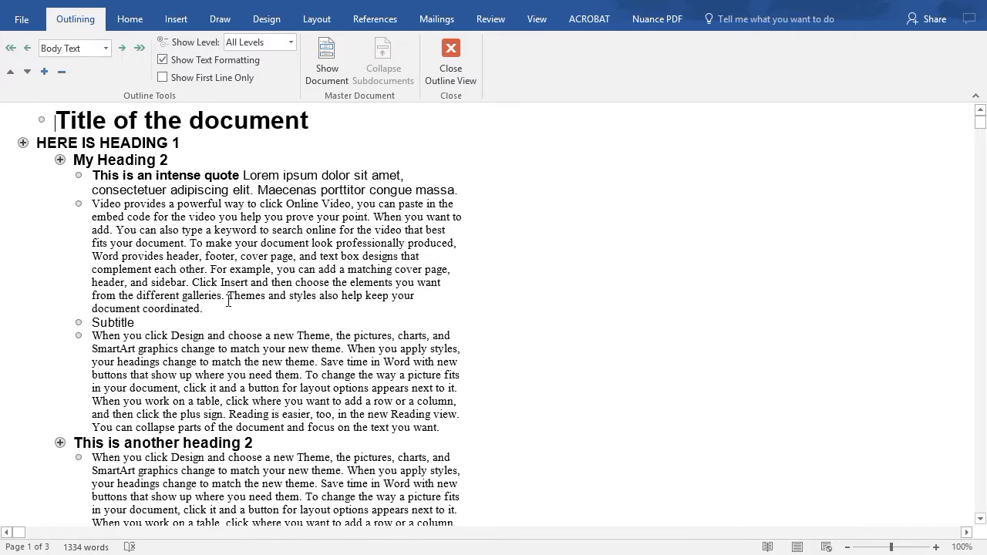
pyautogui.scroll(-6, 229, 301)
pyautogui.scroll(-11, 228, 301)
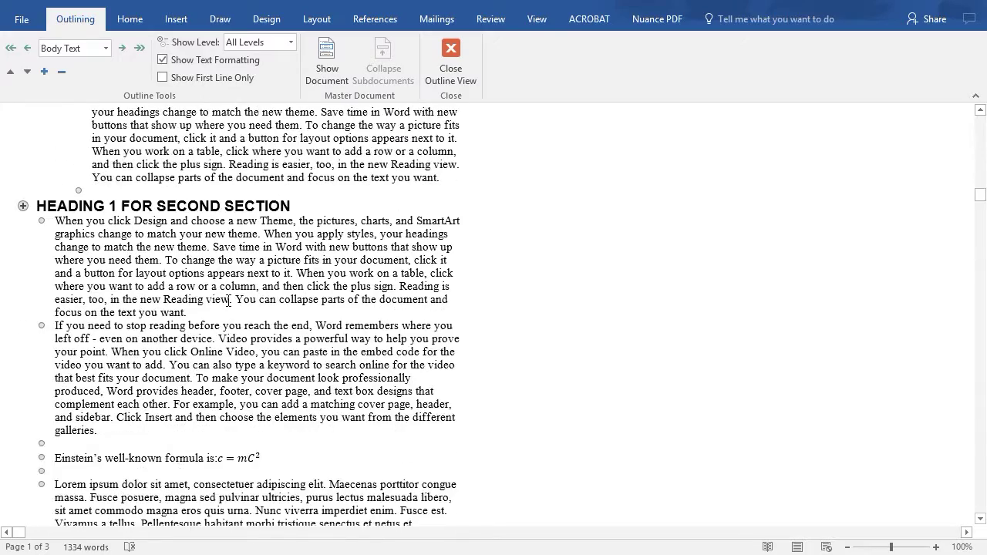
pyautogui.scroll(-2, 229, 301)
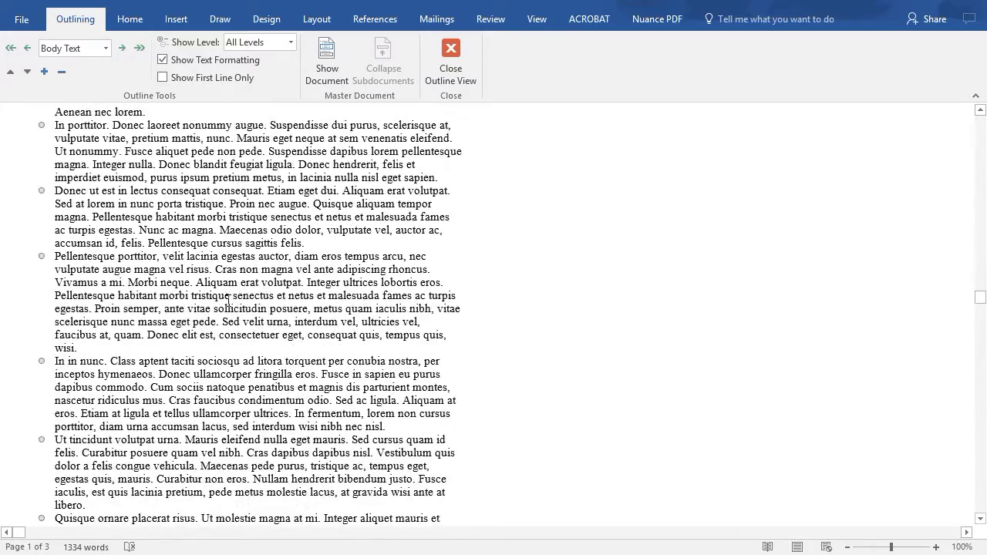
pyautogui.scroll(-6, 229, 301)
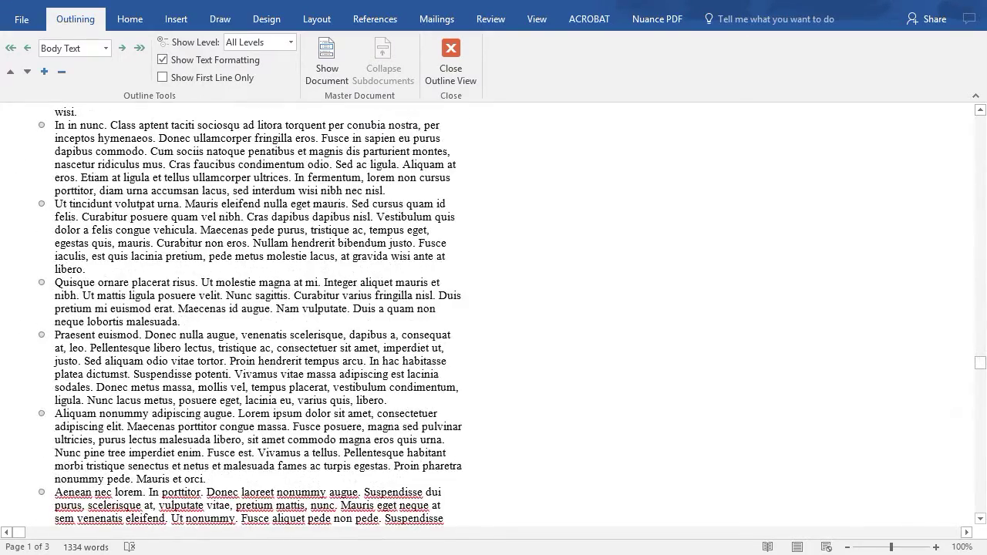
pyautogui.scroll(20, 228, 301)
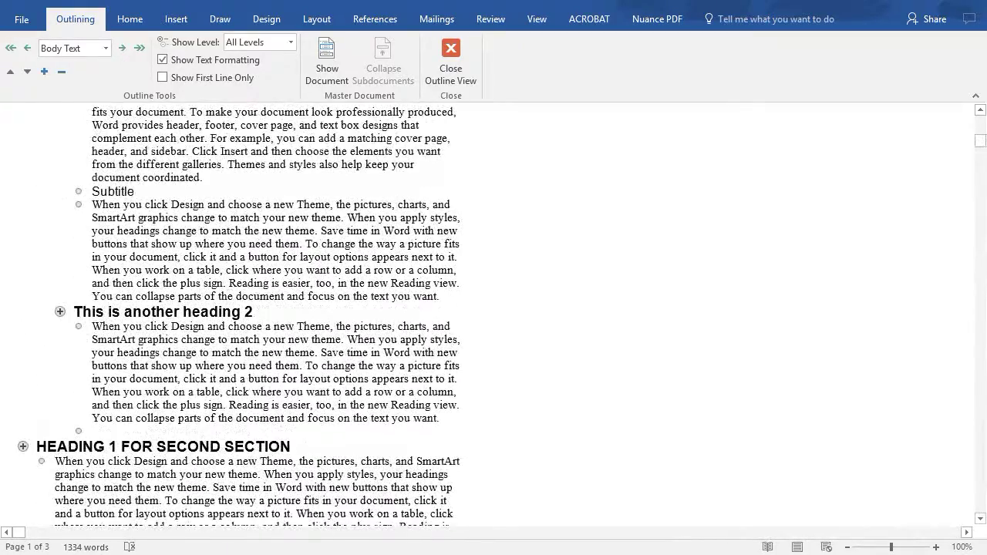
pyautogui.scroll(4, 228, 301)
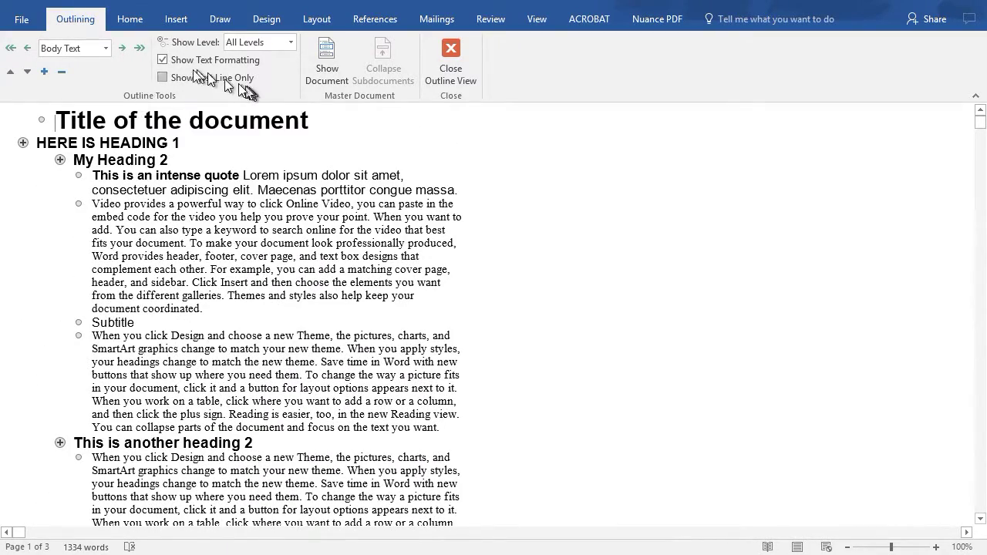
pyautogui.click(123, 50)
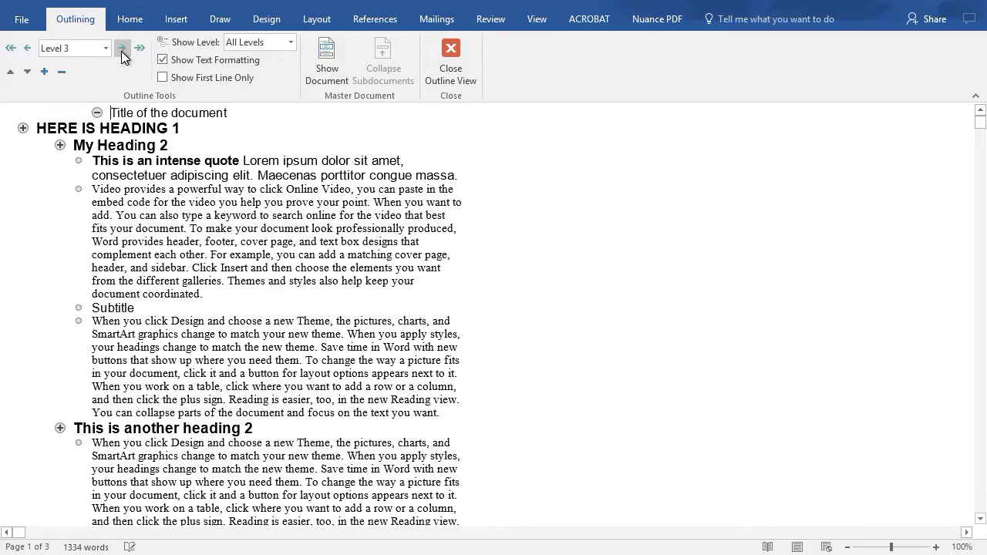
pyautogui.click(292, 43)
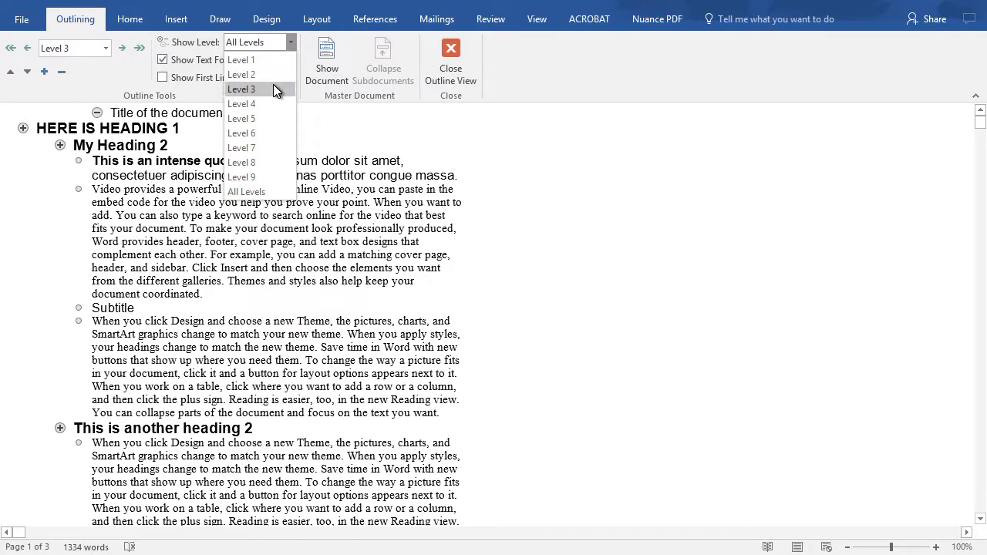
pyautogui.click(273, 79)
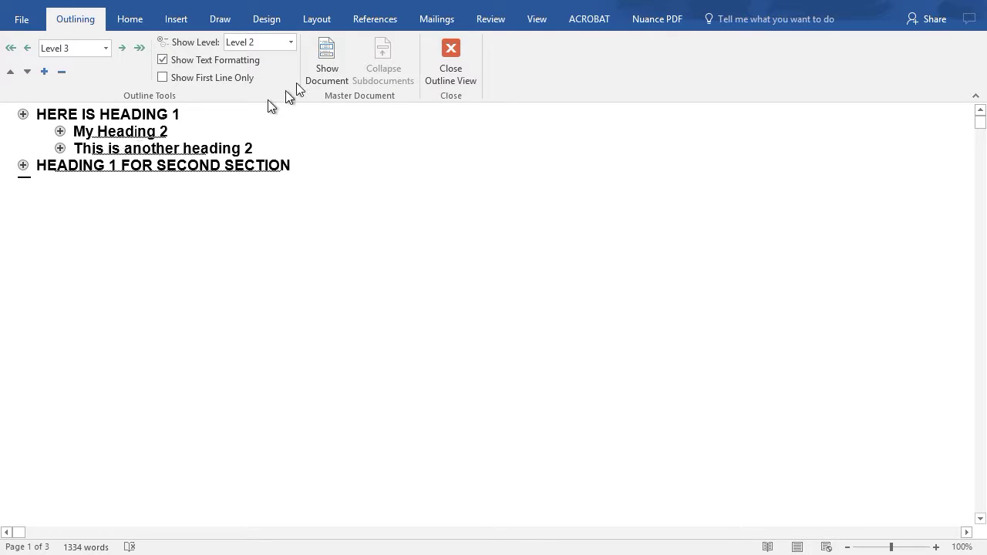
pyautogui.click(292, 42)
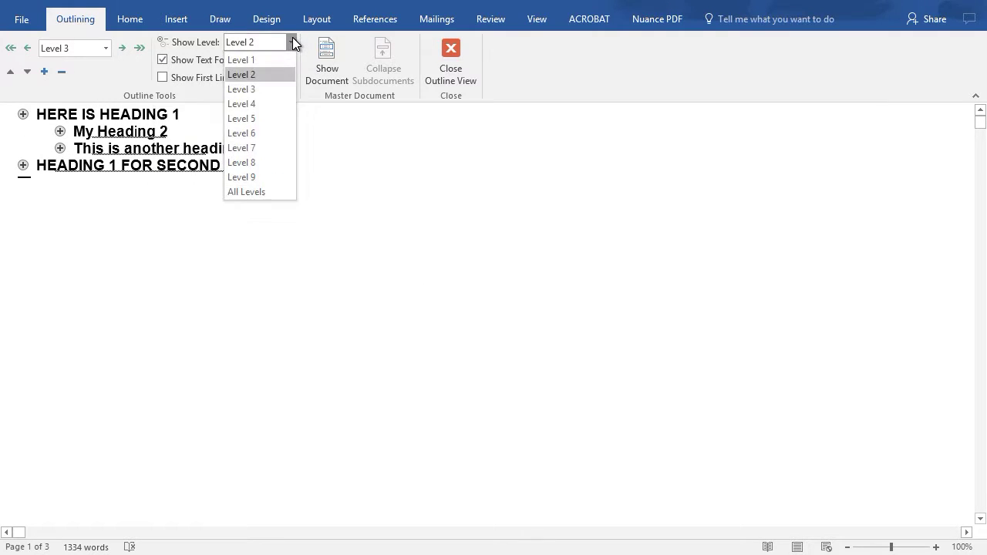
pyautogui.click(267, 90)
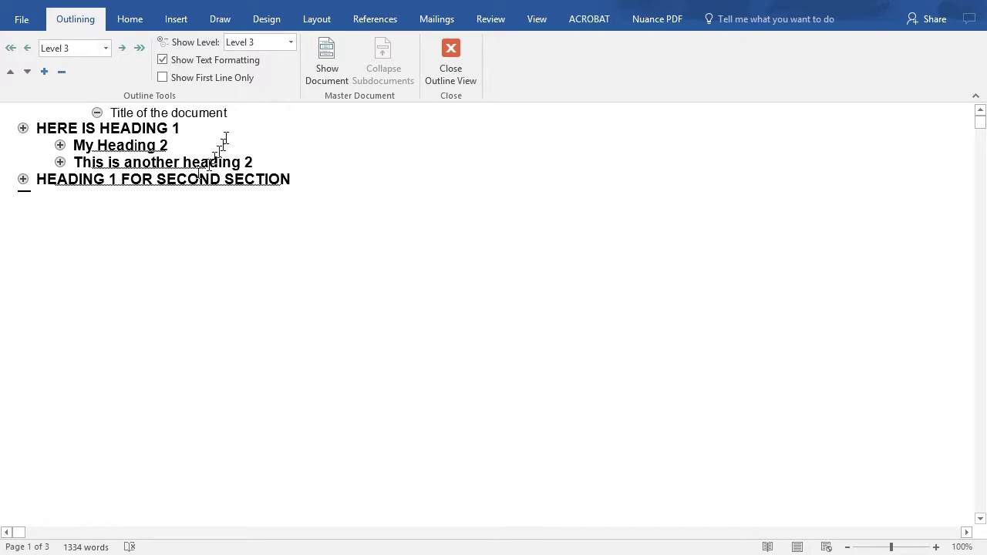
pyautogui.click(291, 42)
pyautogui.click(266, 193)
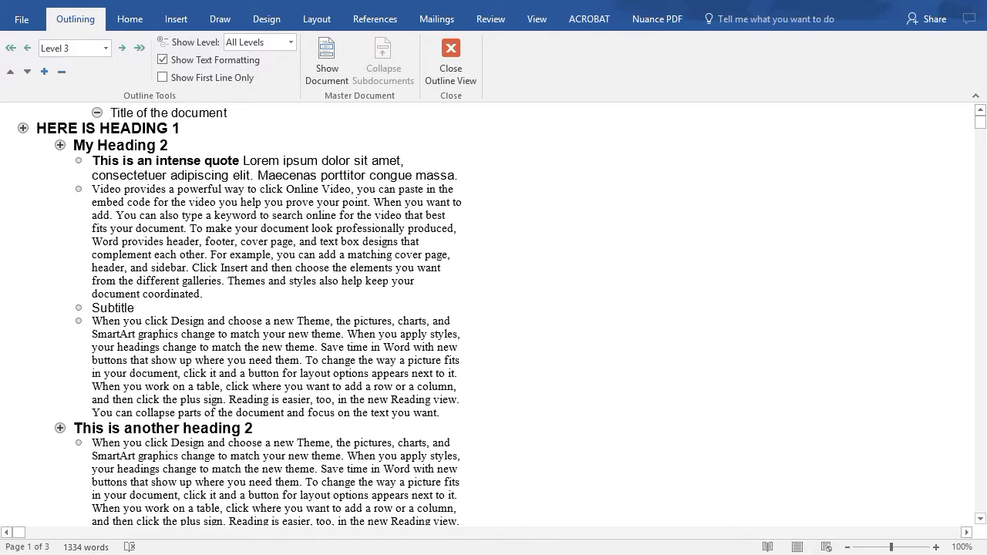
pyautogui.click(162, 77)
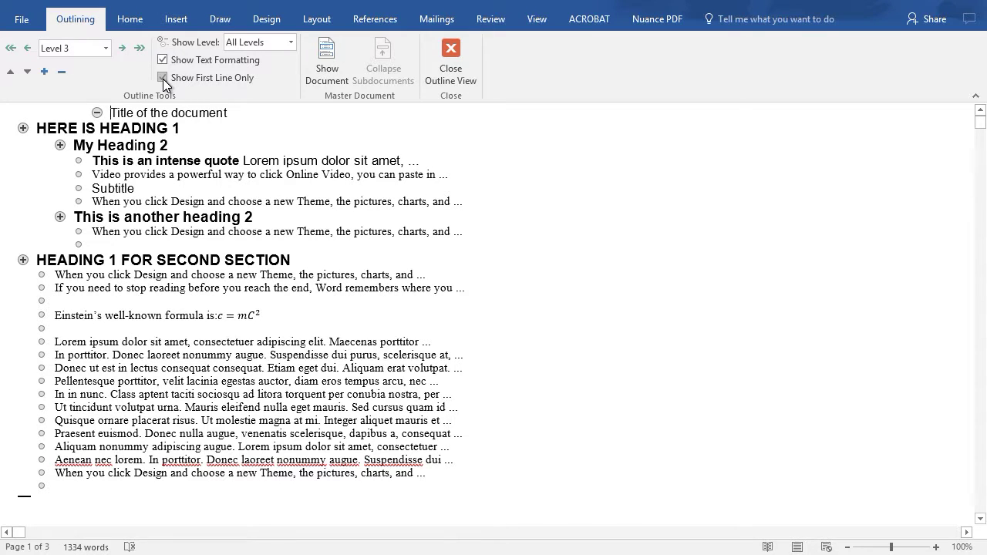
pyautogui.click(162, 78)
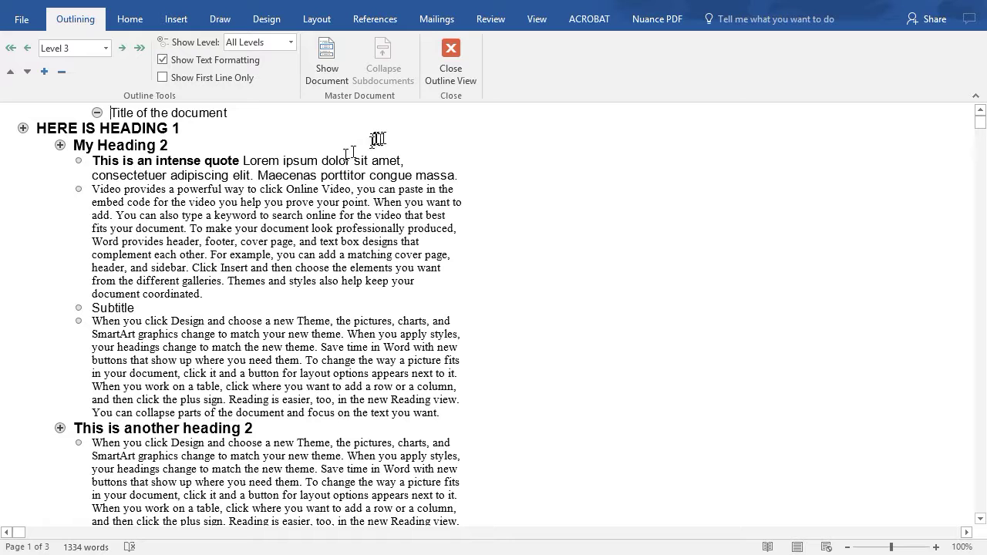
# - Close Outline view back to Print Layout, then turn page gridlines on and off again
pyautogui.click(454, 51)
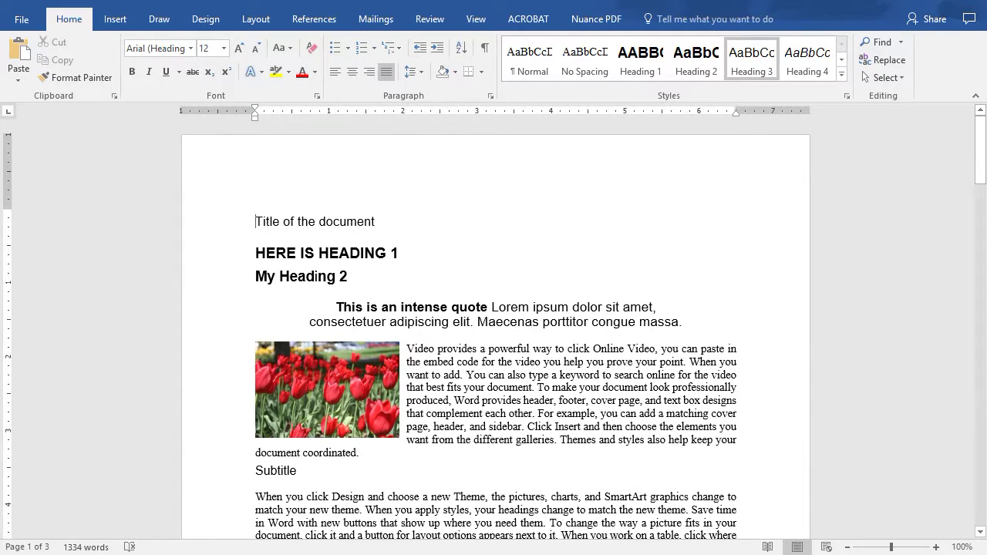
pyautogui.click(481, 20)
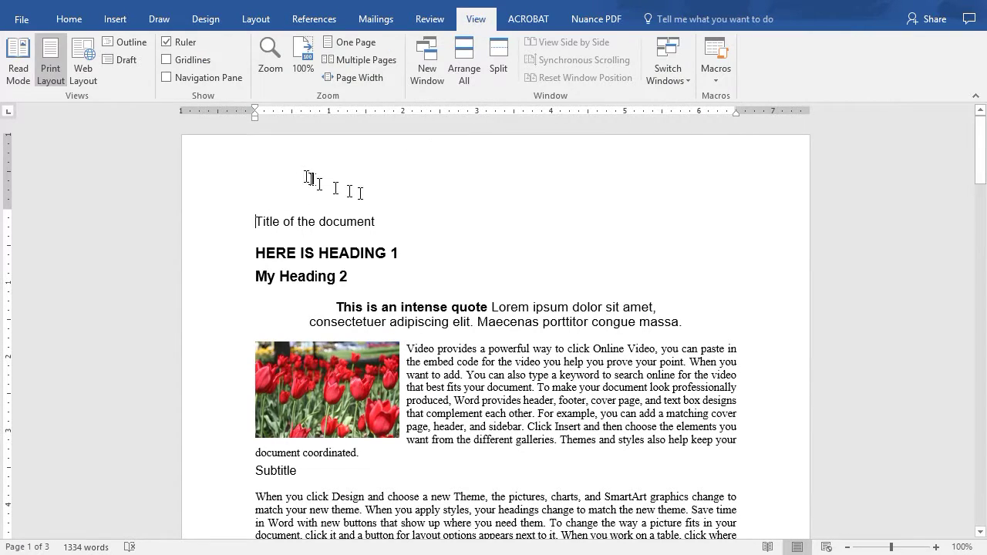
pyautogui.click(166, 61)
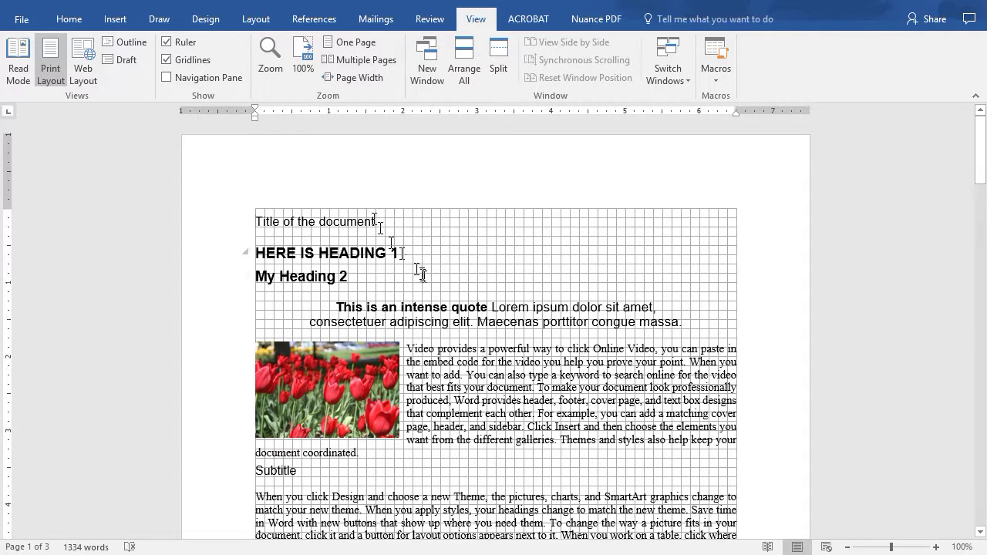
pyautogui.click(167, 61)
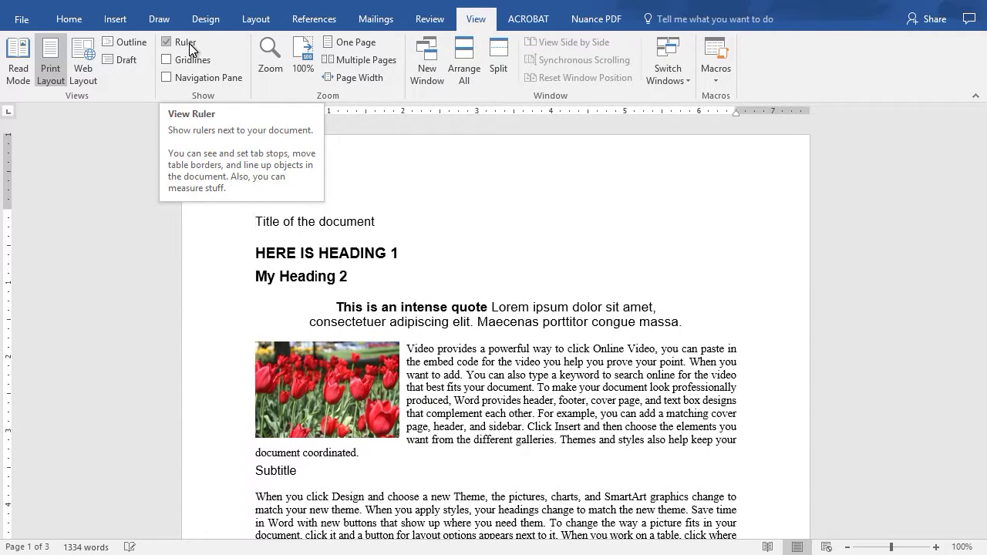
# - Open the Navigation Pane and search for FISH, finding its single match on page 3
pyautogui.click(167, 78)
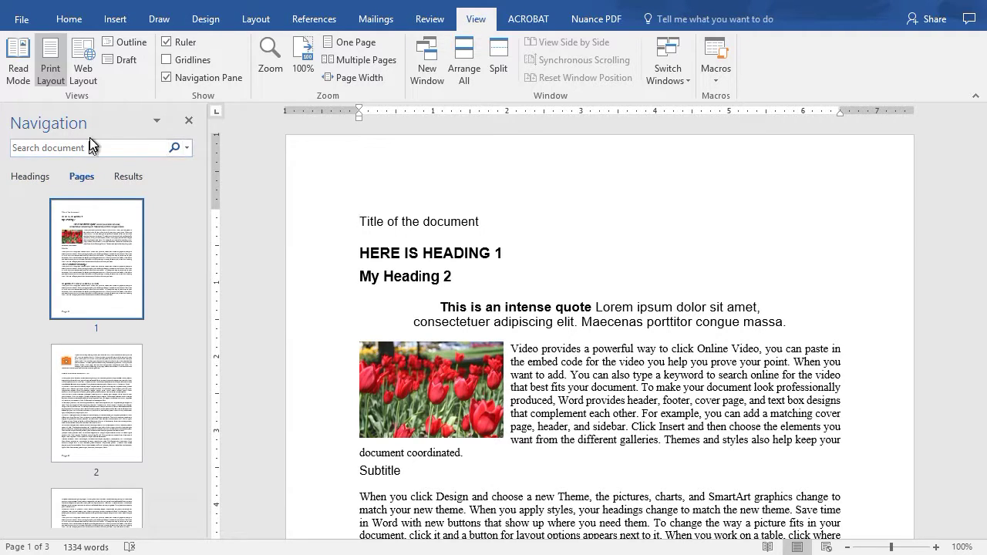
pyautogui.click(85, 149)
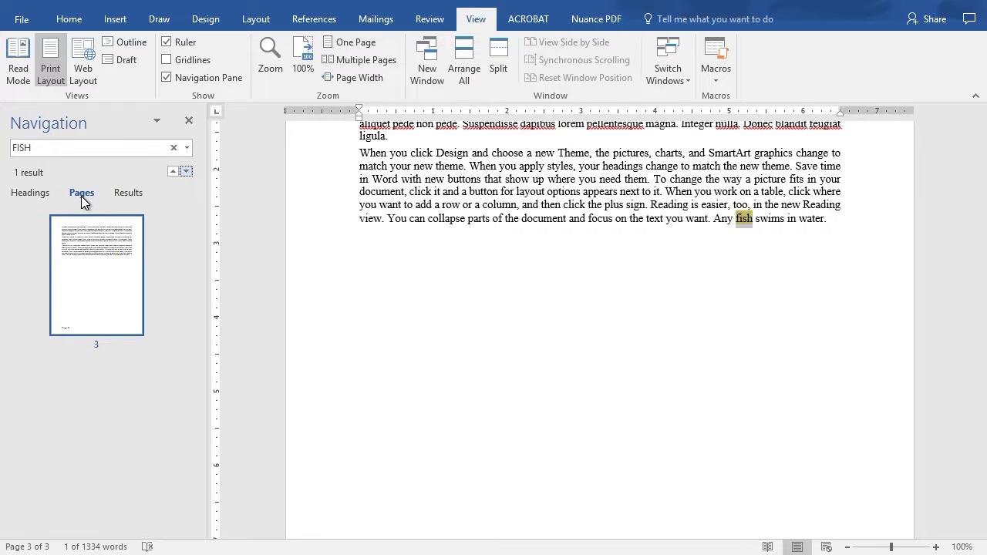
# - Show the Headings list in the Navigation Pane and return to the section under 'This is another heading 2'
pyautogui.click(30, 193)
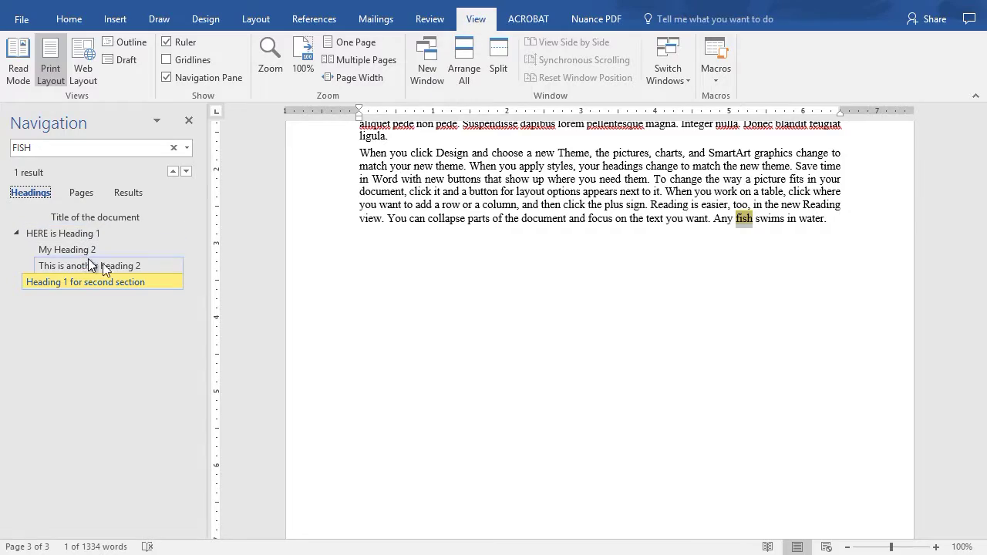
pyautogui.scroll(15, 497, 324)
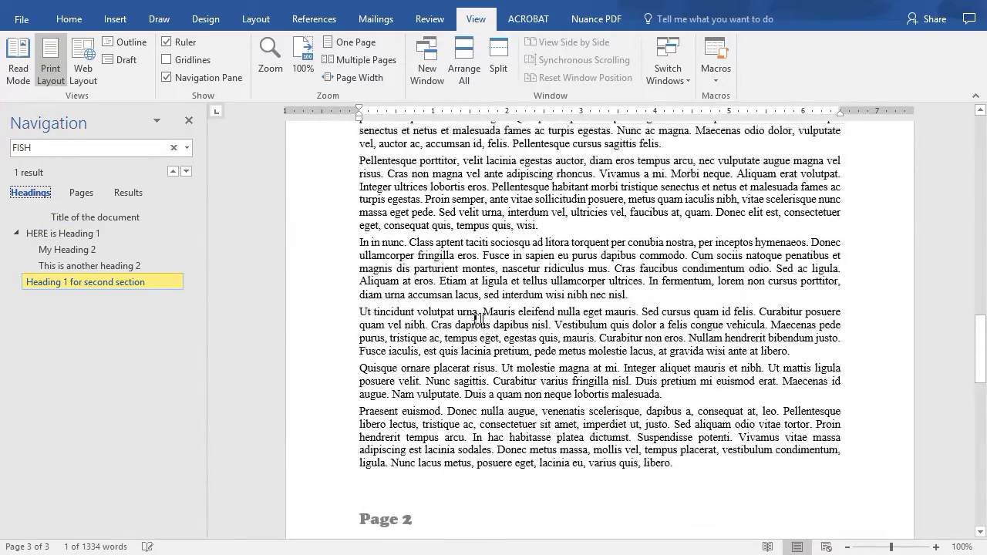
pyautogui.scroll(4, 435, 302)
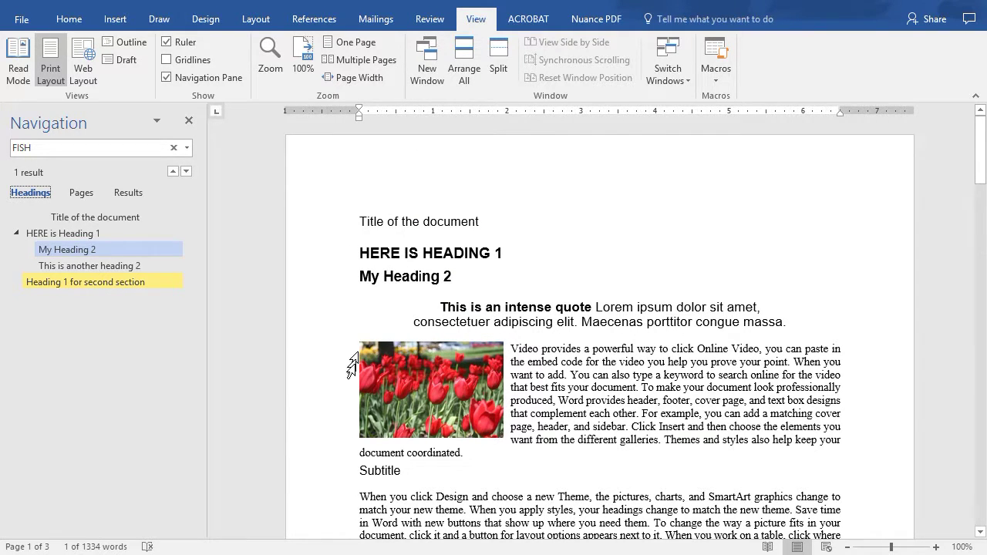
pyautogui.scroll(-5, 351, 366)
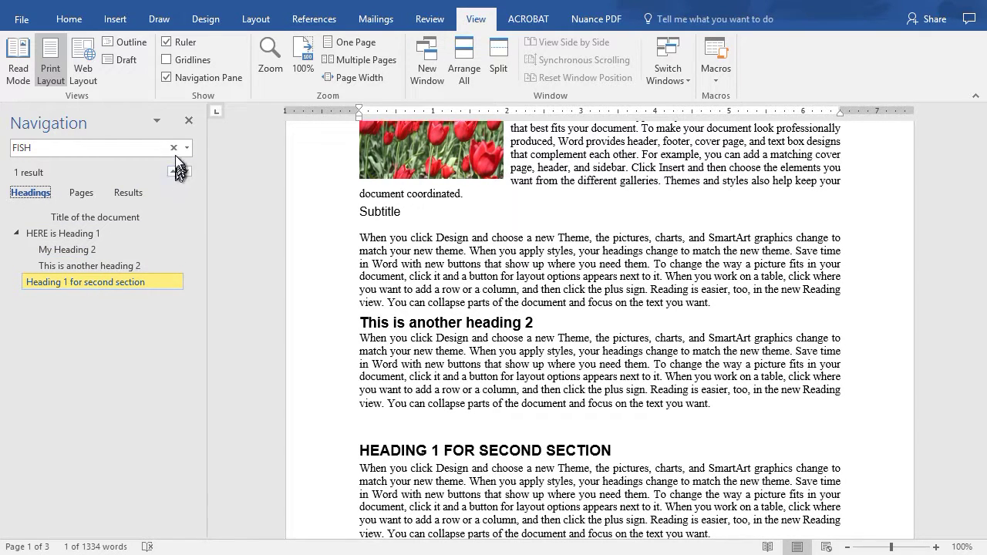
# - Replace the FISH search term with CHANGE, listing and highlighting its 12 results
pyautogui.click(129, 193)
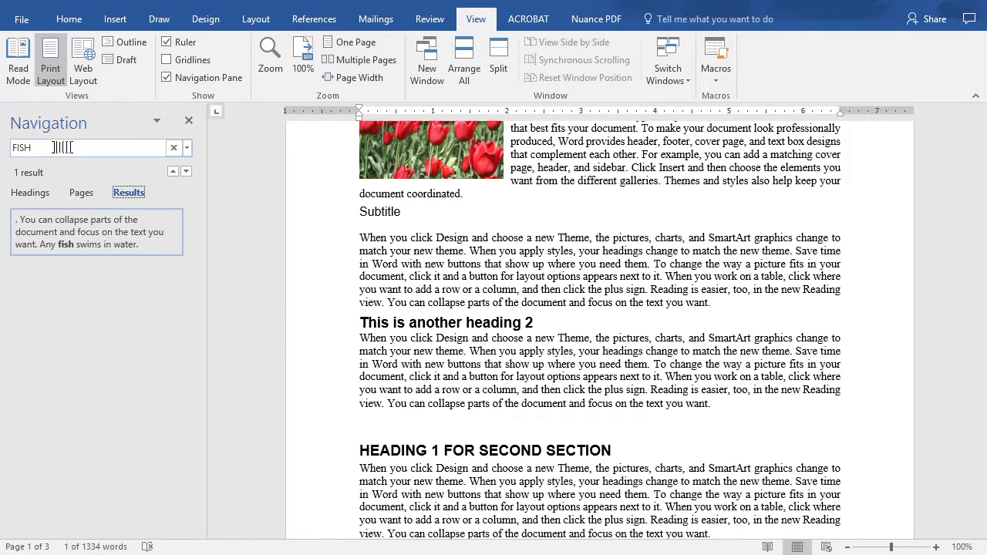
pyautogui.moveTo(9, 140); pyautogui.dragTo(64, 145)
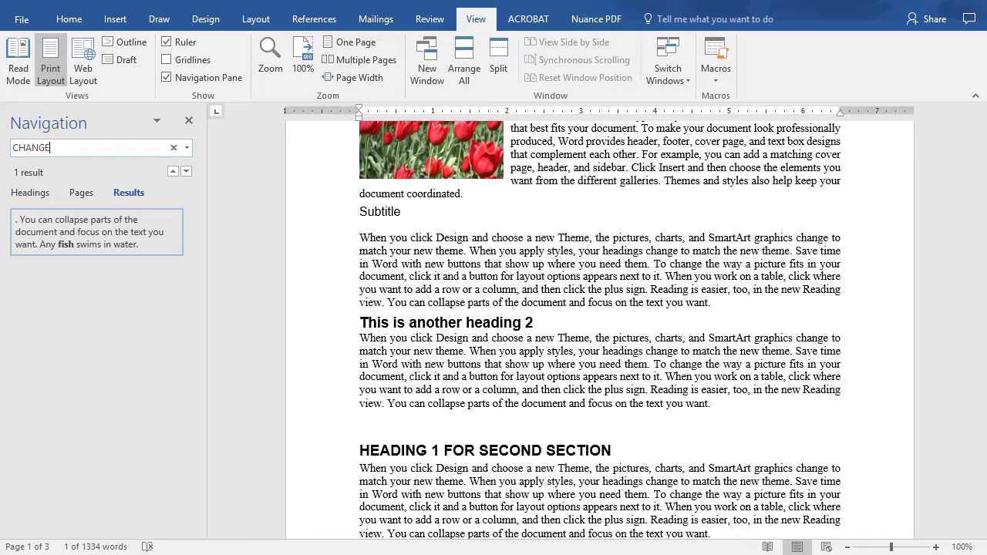
pyautogui.write('CHANGE')
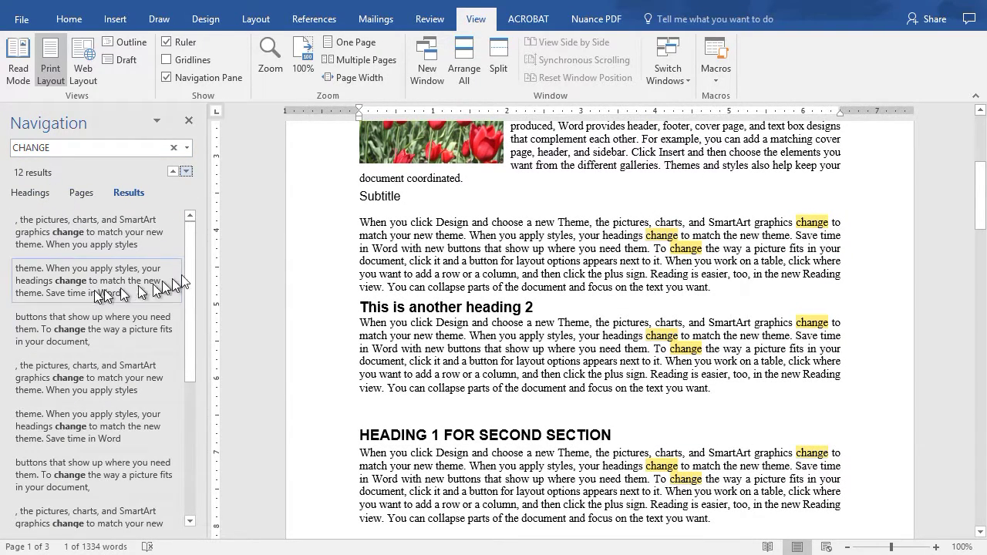
pyautogui.moveTo(191, 257)
pyautogui.mouseDown()
pyautogui.moveTo(174, 446)
pyautogui.moveTo(185, 251)
pyautogui.mouseUp()
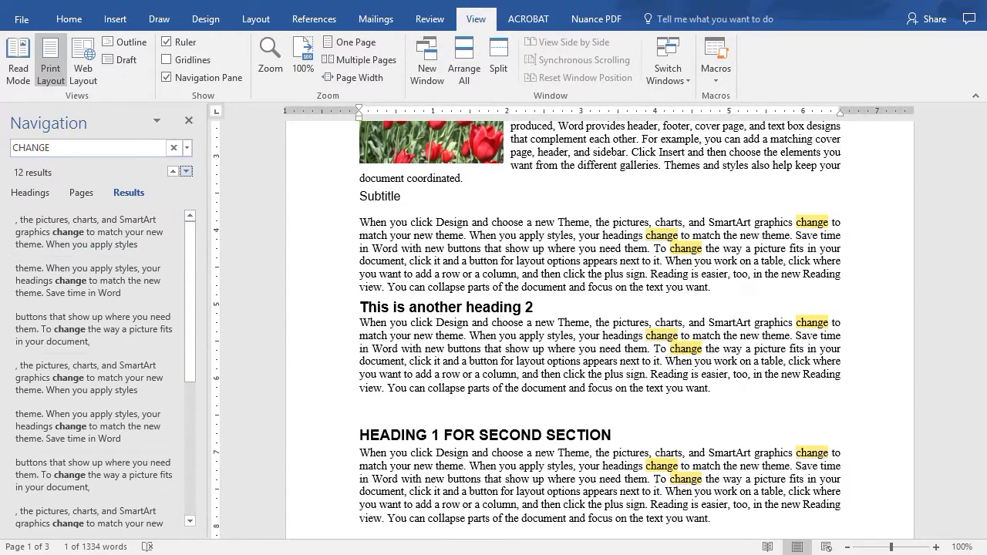
# - Close the Navigation Pane, clearing the CHANGE highlights from page 1
pyautogui.click(188, 120)
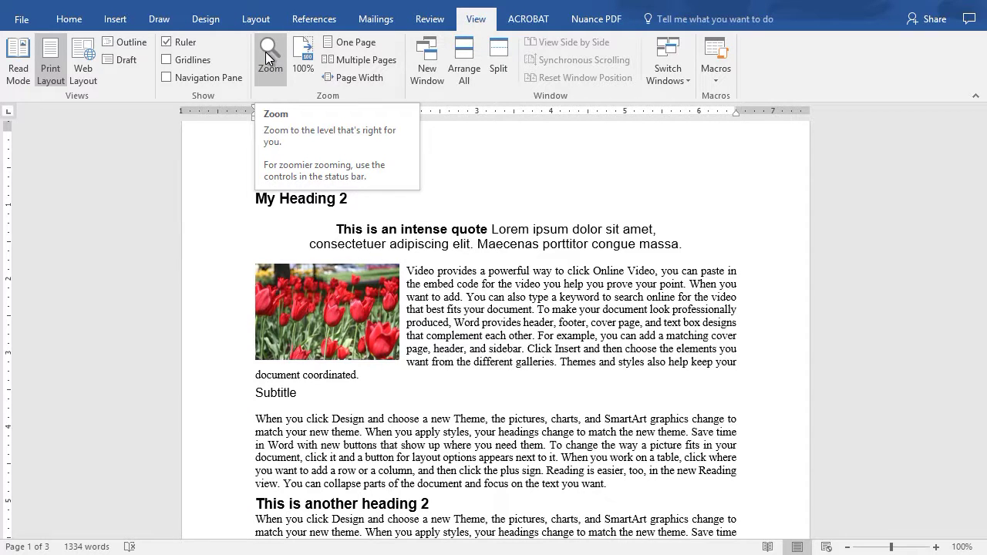
pyautogui.click(349, 61)
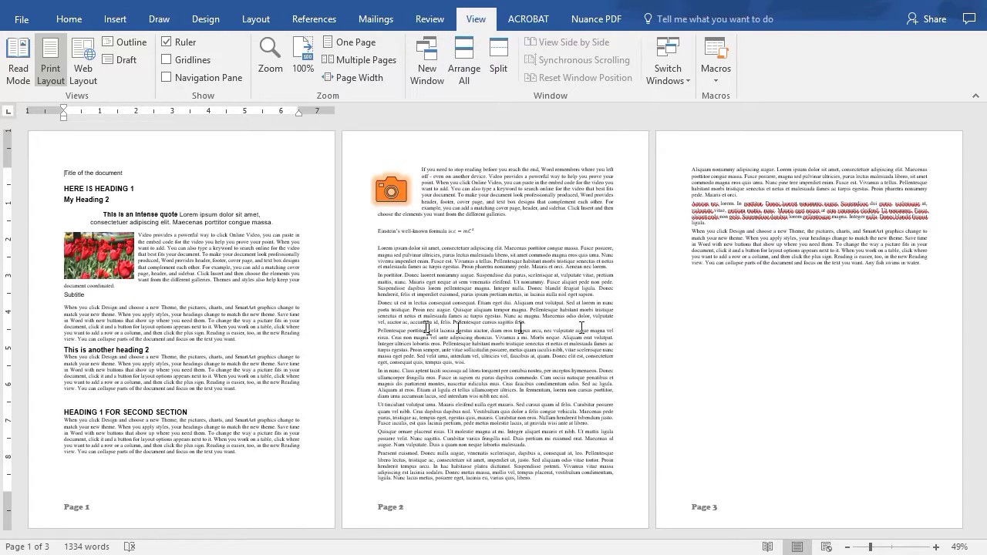
pyautogui.click(353, 40)
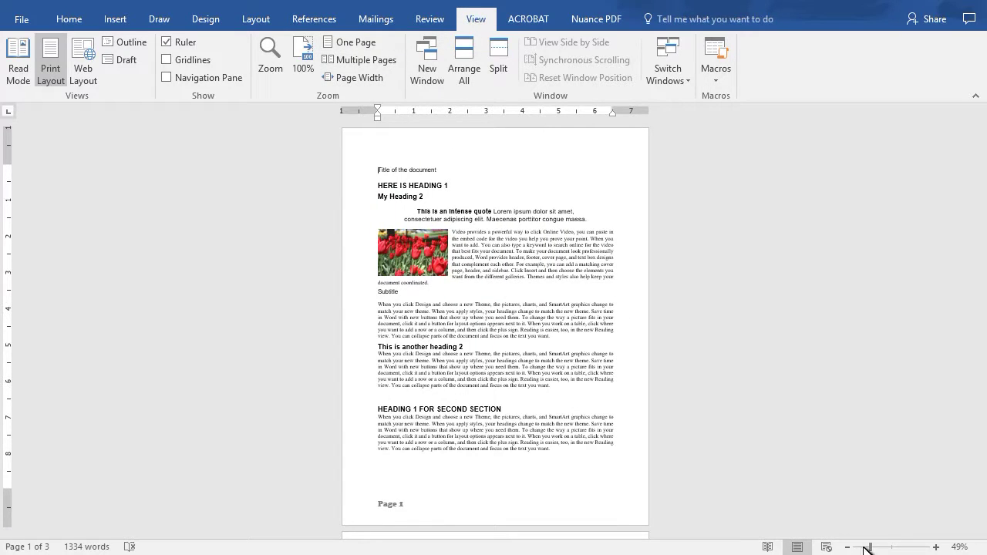
pyautogui.moveTo(872, 549); pyautogui.dragTo(895, 552)
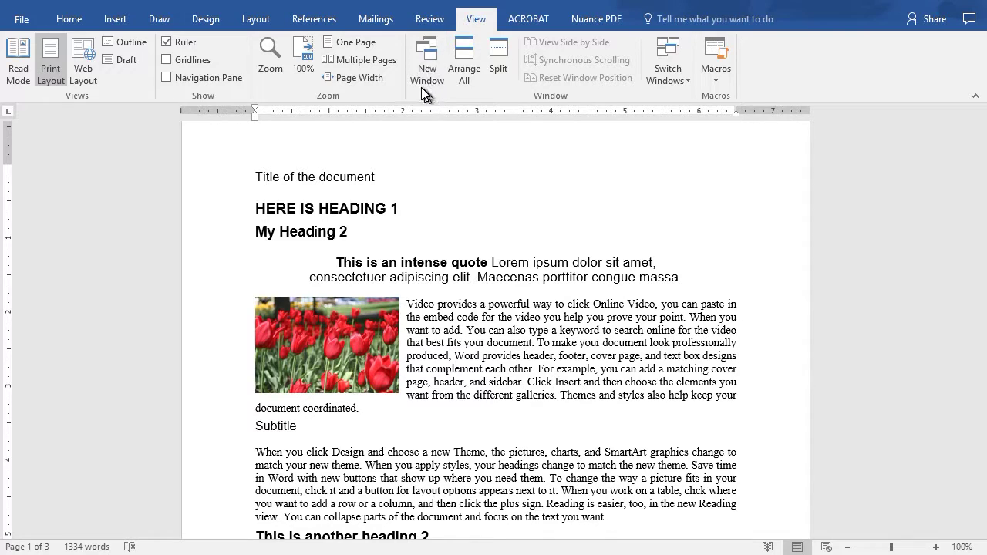
# - Split the window into two panes and replace 'libero' ending page 2's last paragraph with CUPCAKE
pyautogui.click(498, 69)
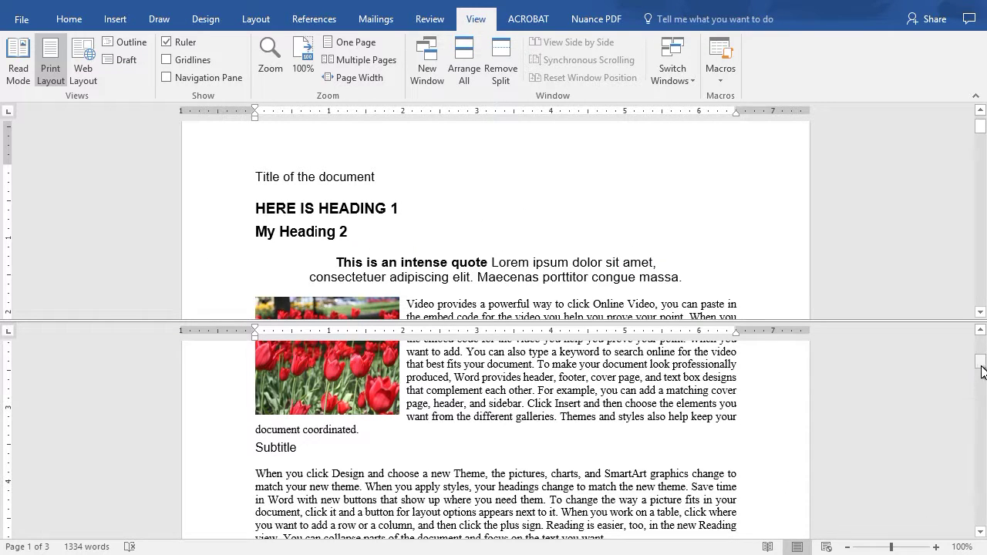
pyautogui.moveTo(980, 360); pyautogui.dragTo(980, 450)
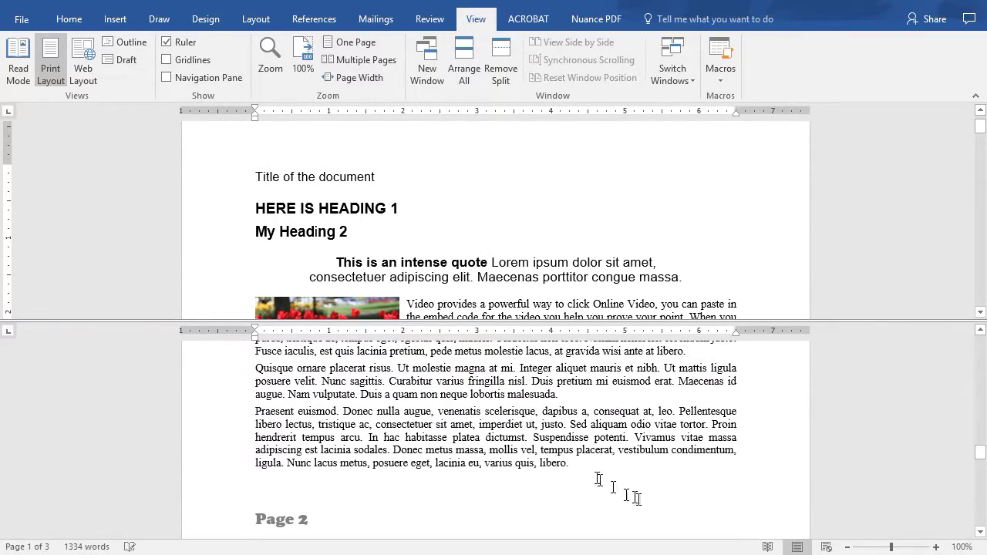
pyautogui.doubleClick(557, 463)
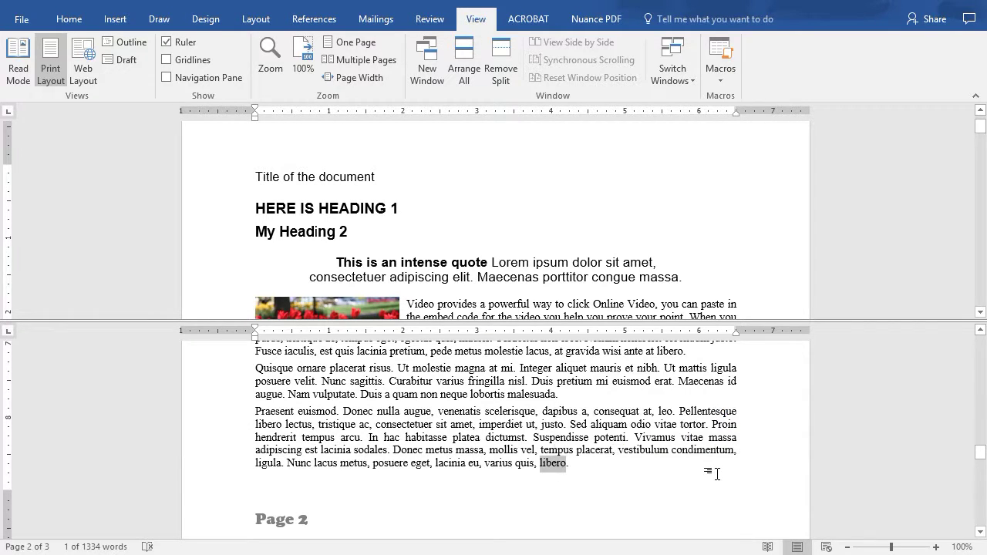
pyautogui.write('CUPCAKE')
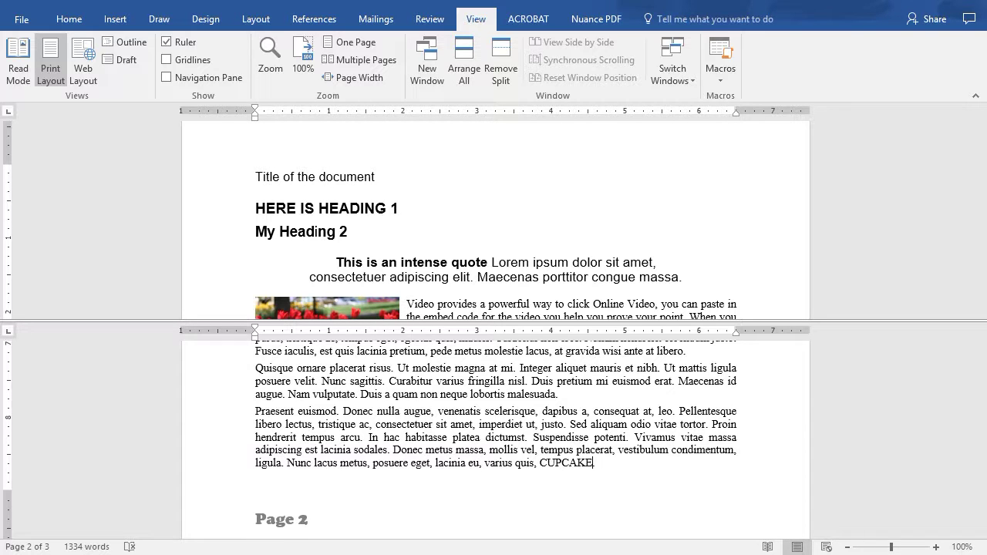
pyautogui.press('F6')
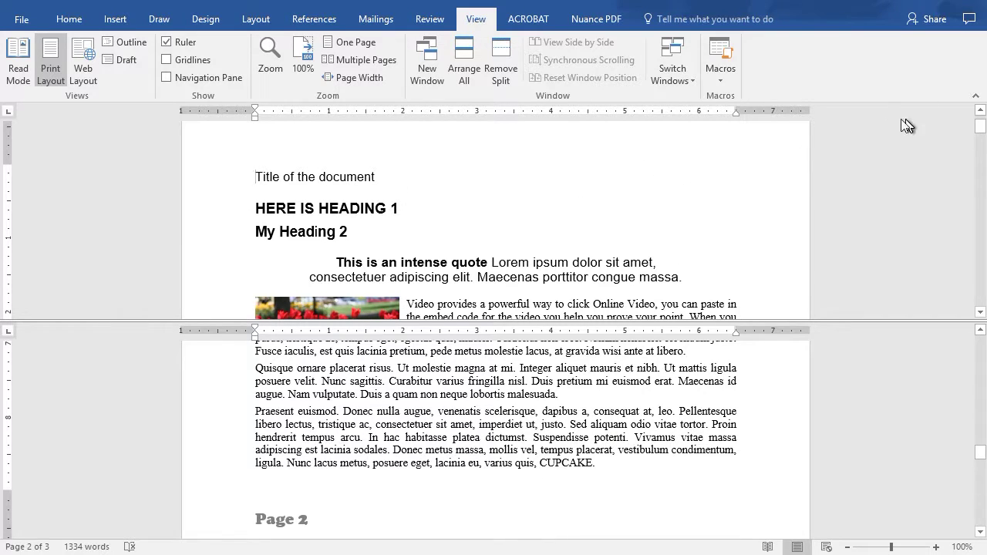
pyautogui.moveTo(980, 127); pyautogui.dragTo(981, 234)
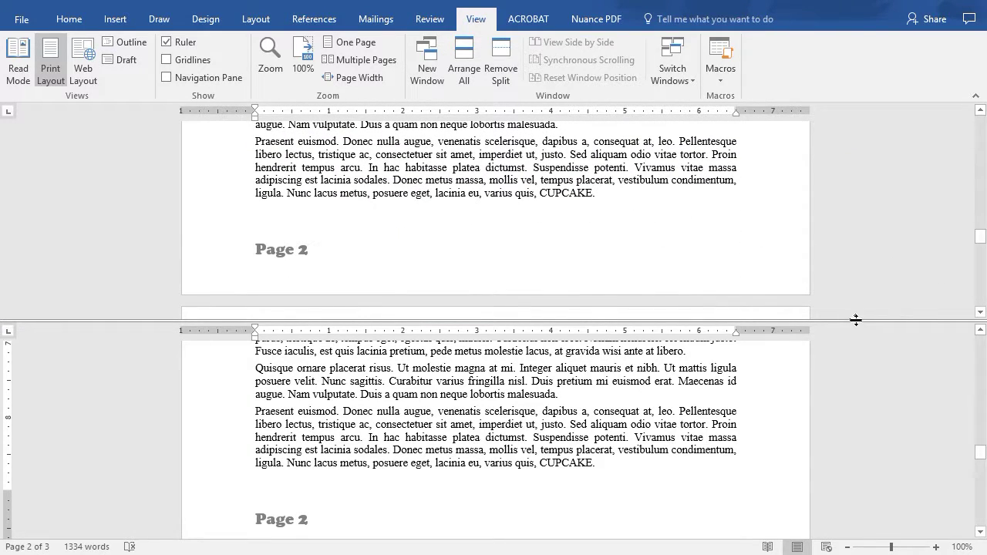
pyautogui.moveTo(870, 318); pyautogui.dragTo(887, 228)
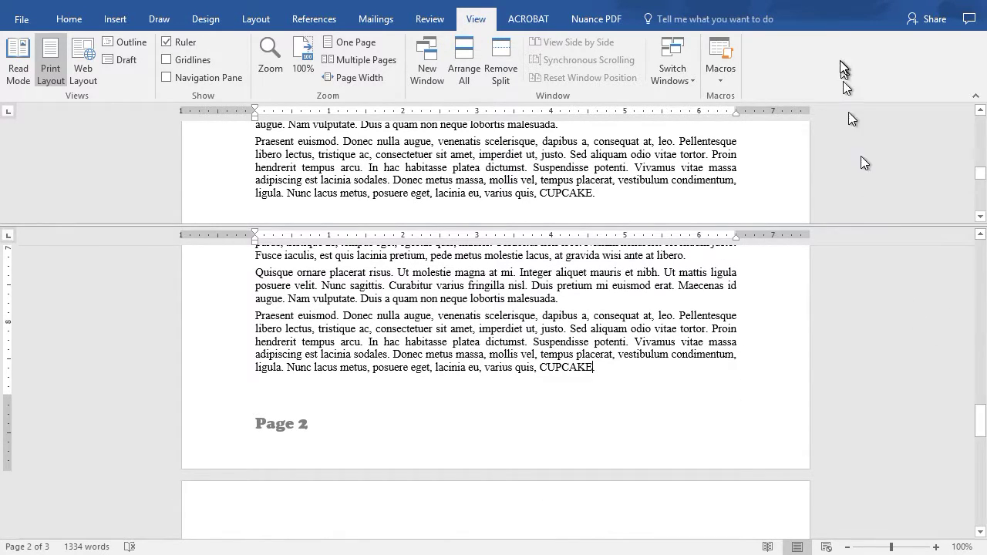
pyautogui.moveTo(851, 224); pyautogui.dragTo(843, 68)
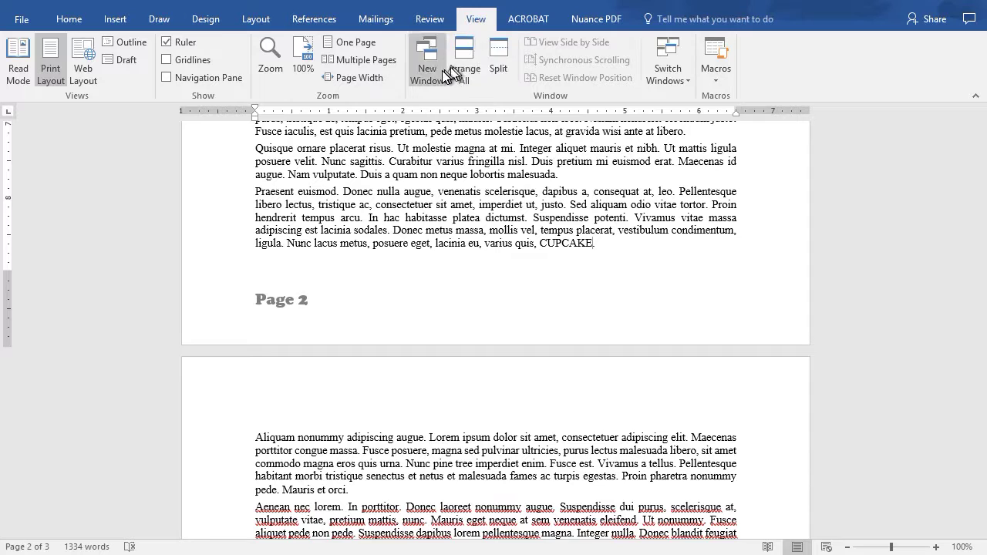
pyautogui.click(499, 60)
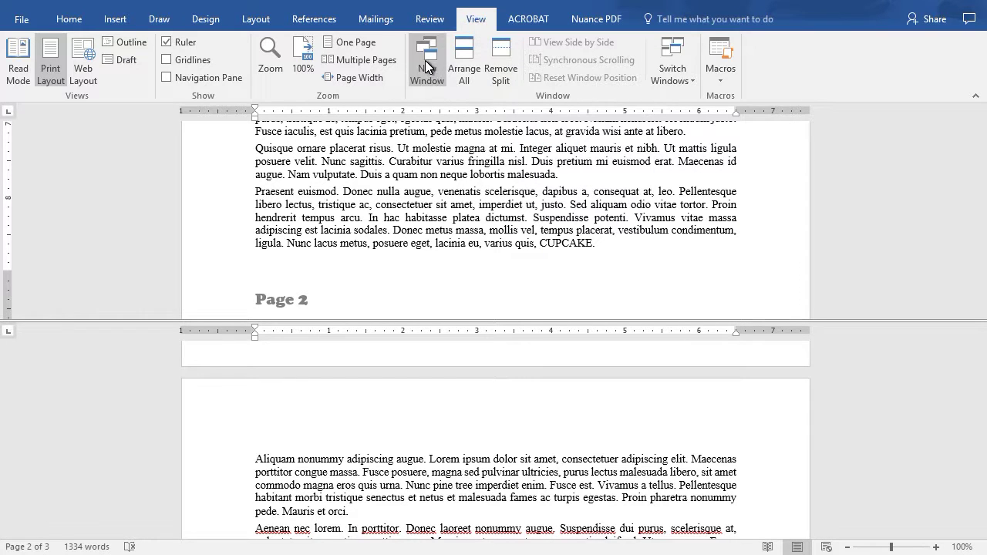
# - Remove the split, open a second document window, and bring Sample 3:2 to the front
pyautogui.click(506, 58)
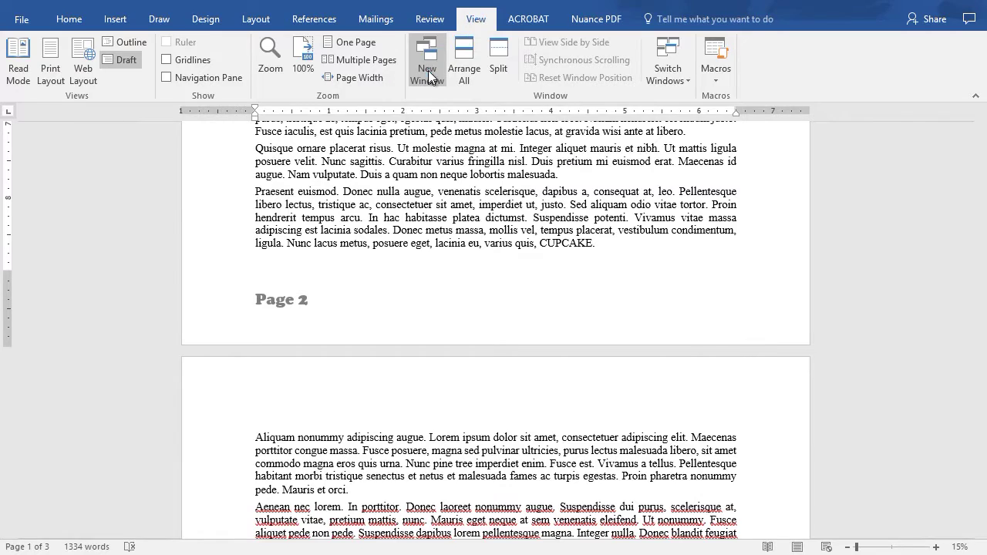
pyautogui.click(428, 70)
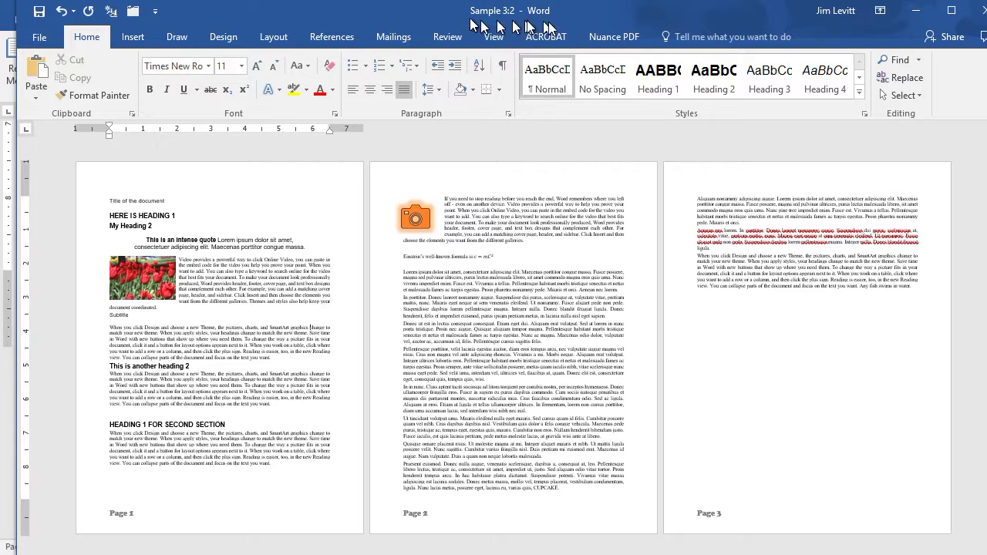
pyautogui.moveTo(655, 23); pyautogui.dragTo(638, 25)
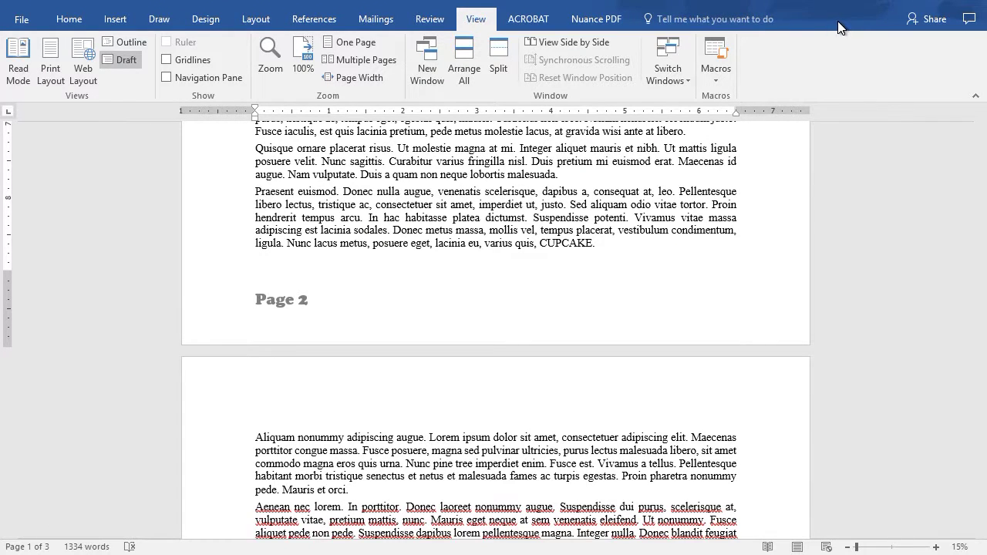
pyautogui.click(667, 66)
pyautogui.click(685, 117)
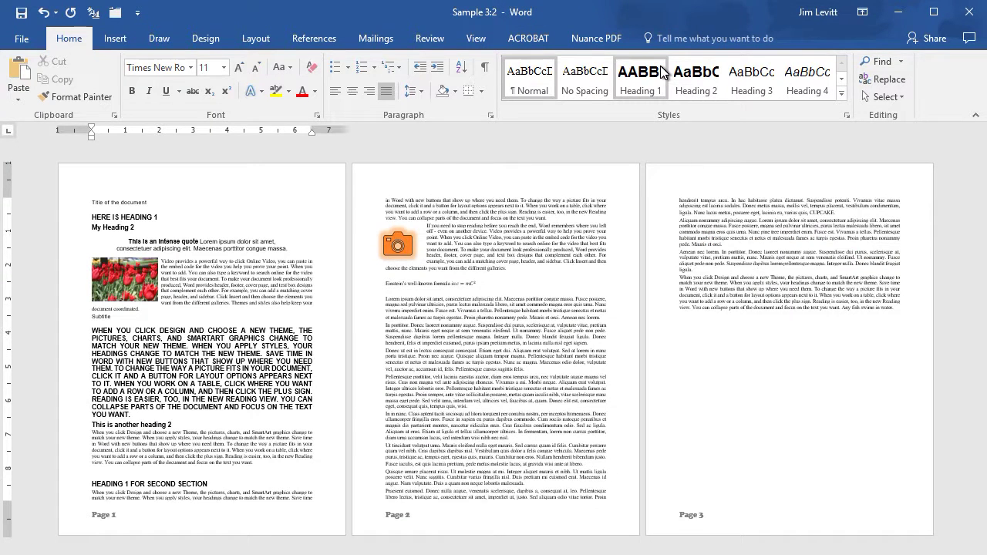
# - View Sample 3:2 and Sample 3:1 side by side, add 'THIS IS DIFFERENT' to the title, and scroll
pyautogui.click(475, 38)
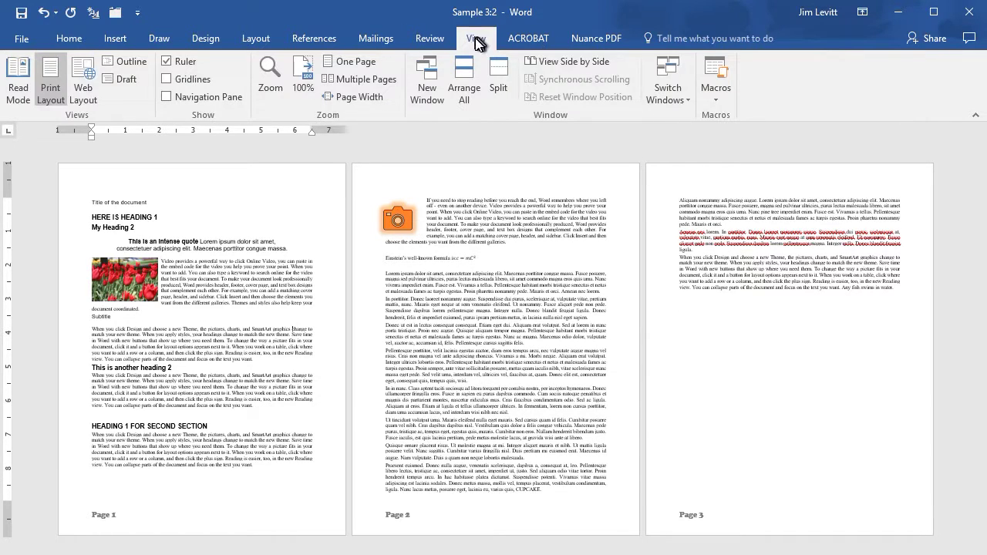
pyautogui.click(569, 62)
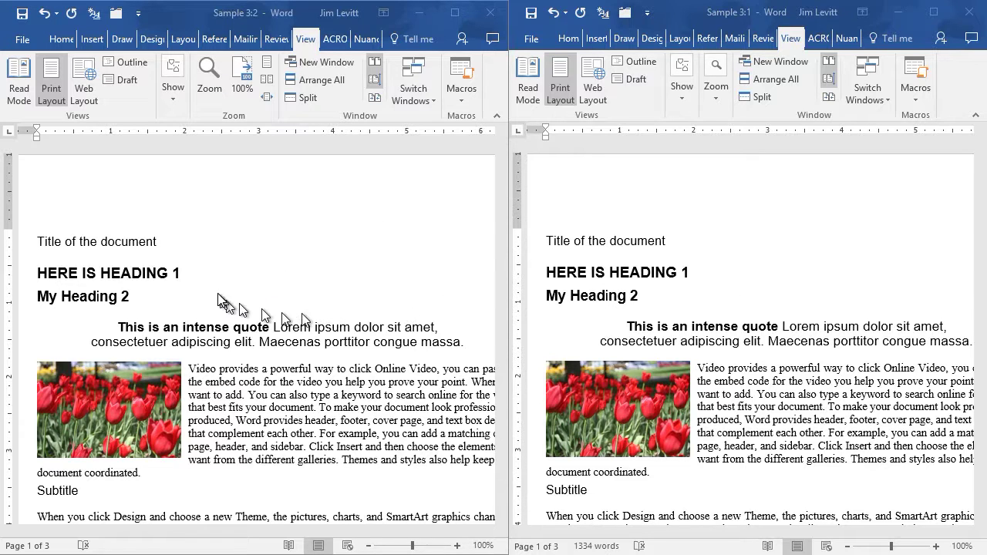
pyautogui.click(166, 242)
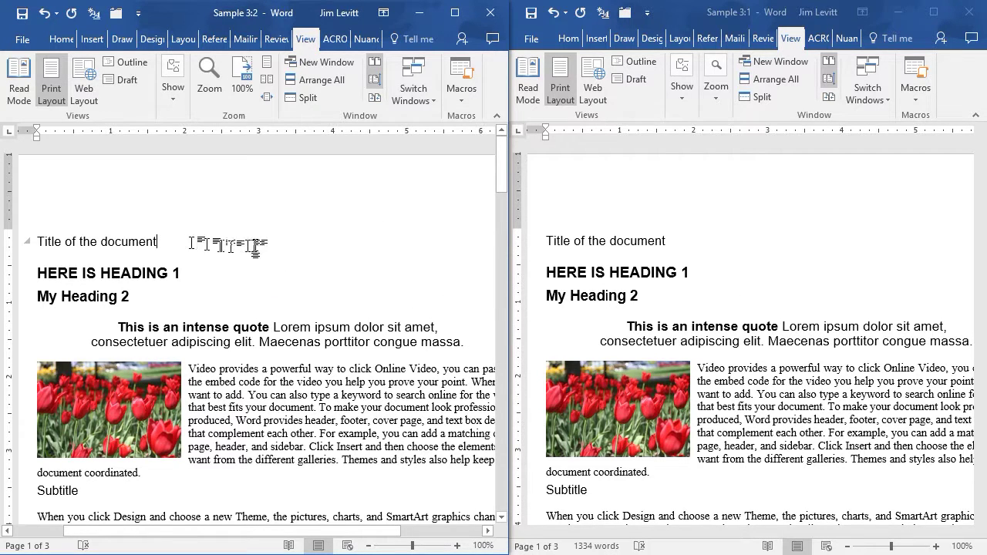
pyautogui.write('TH')
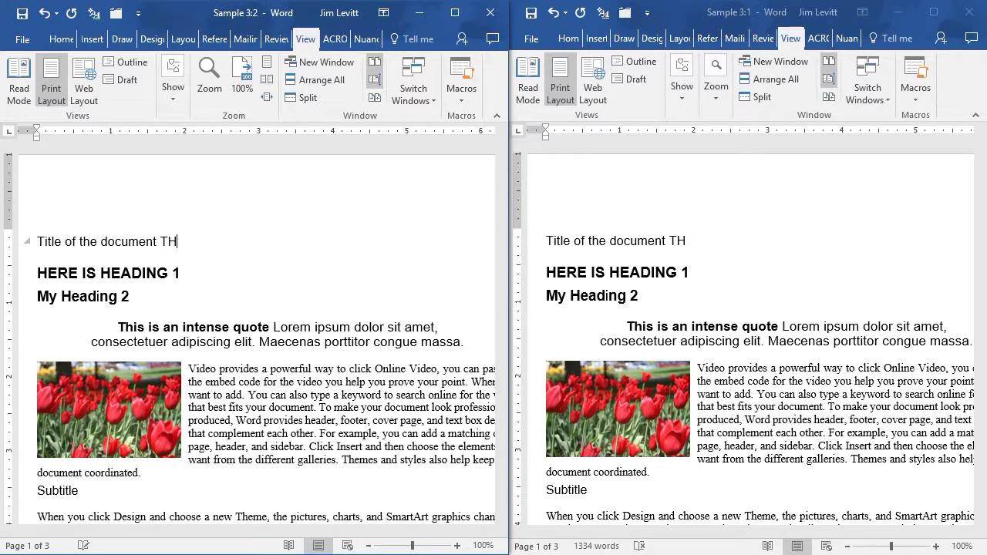
pyautogui.write('IS IS DIFF')
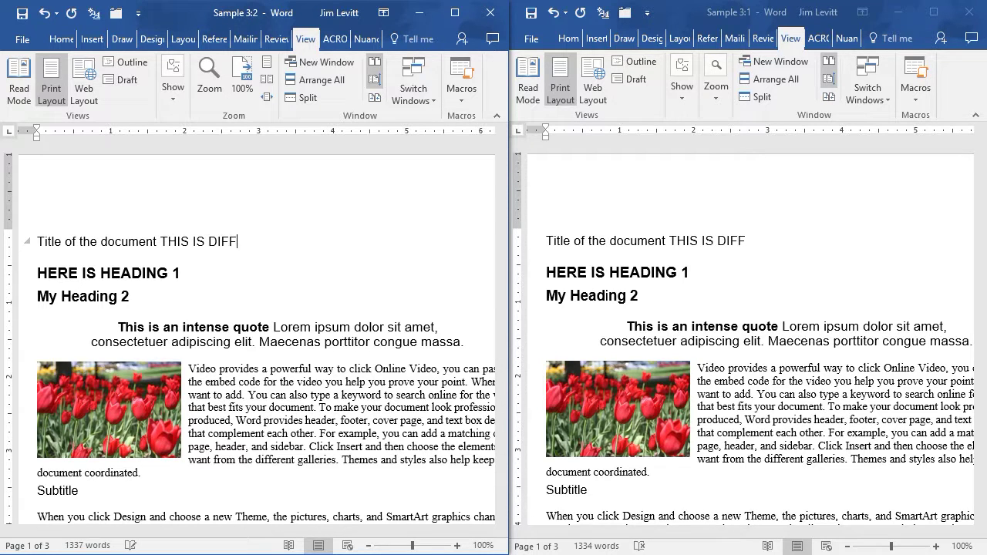
pyautogui.write('ERENT')
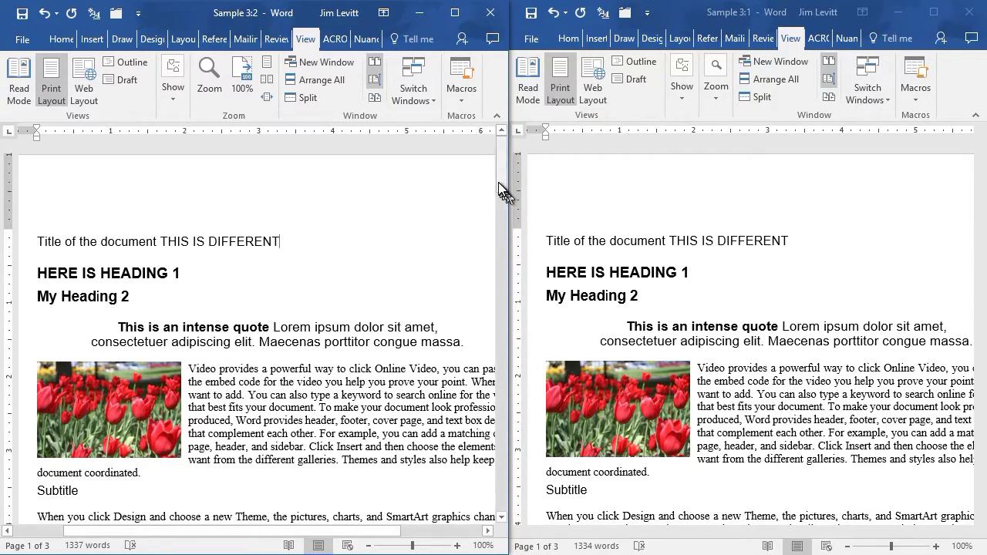
pyautogui.moveTo(498, 182); pyautogui.dragTo(555, 151)
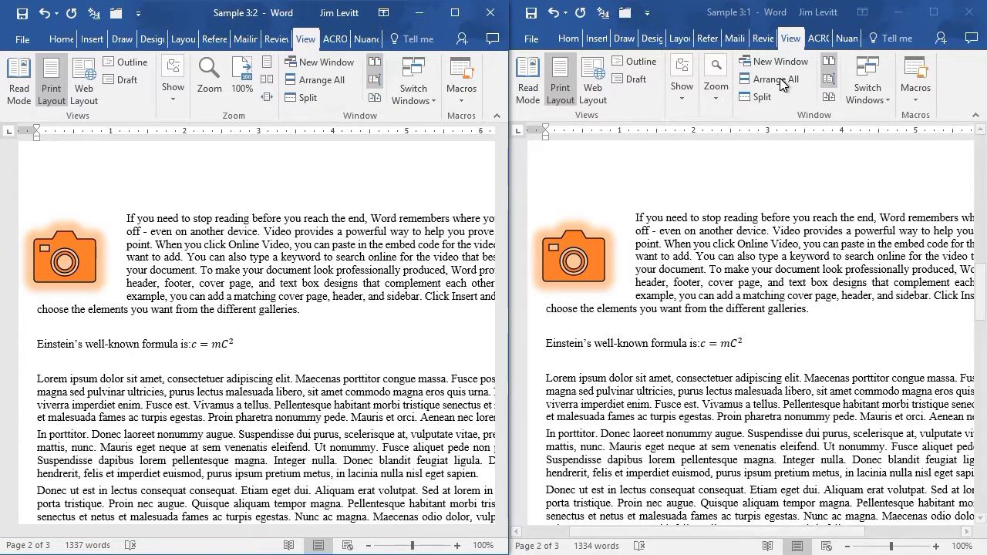
# - Turn off side-by-side viewing and switch to Sample 3:2 full-size over Sample 3:1
pyautogui.click(828, 61)
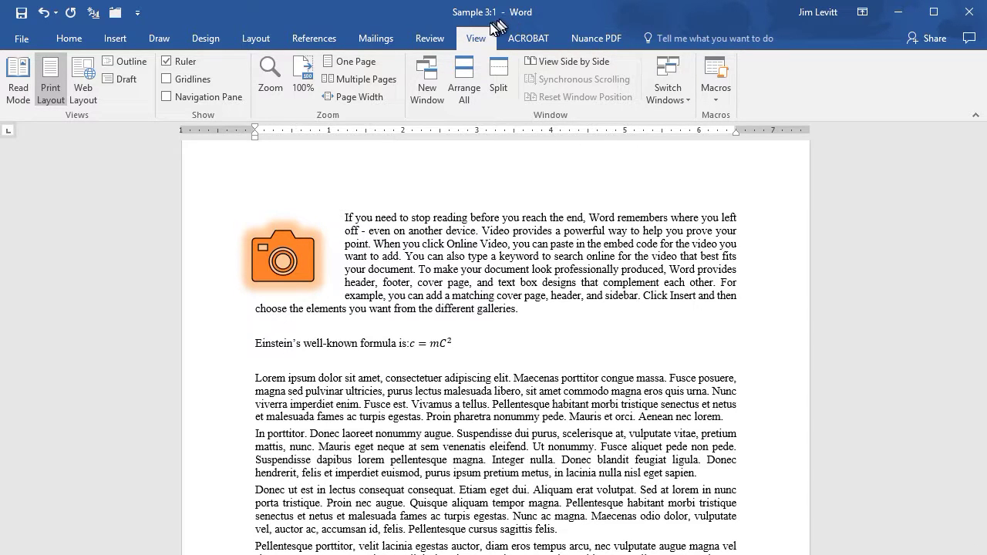
pyautogui.click(664, 83)
pyautogui.click(715, 134)
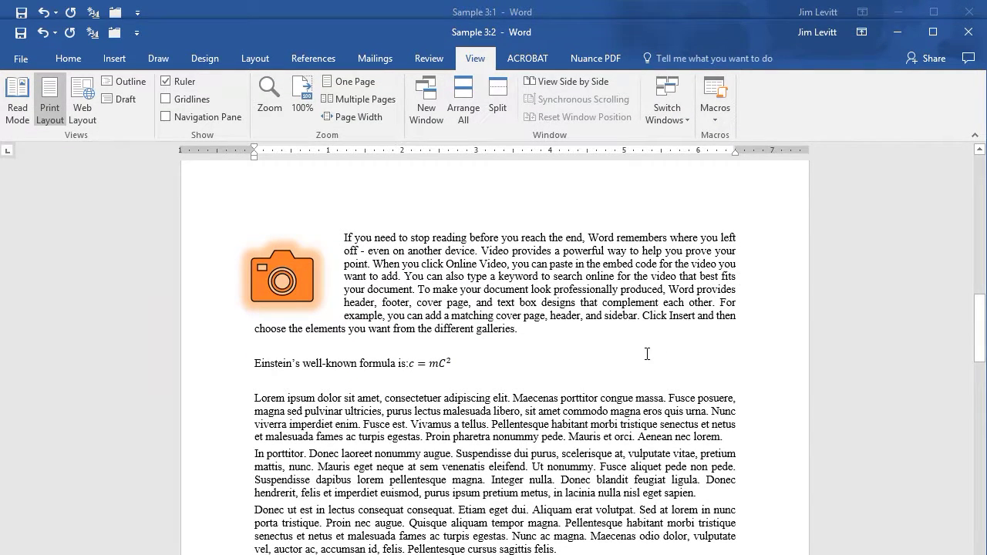